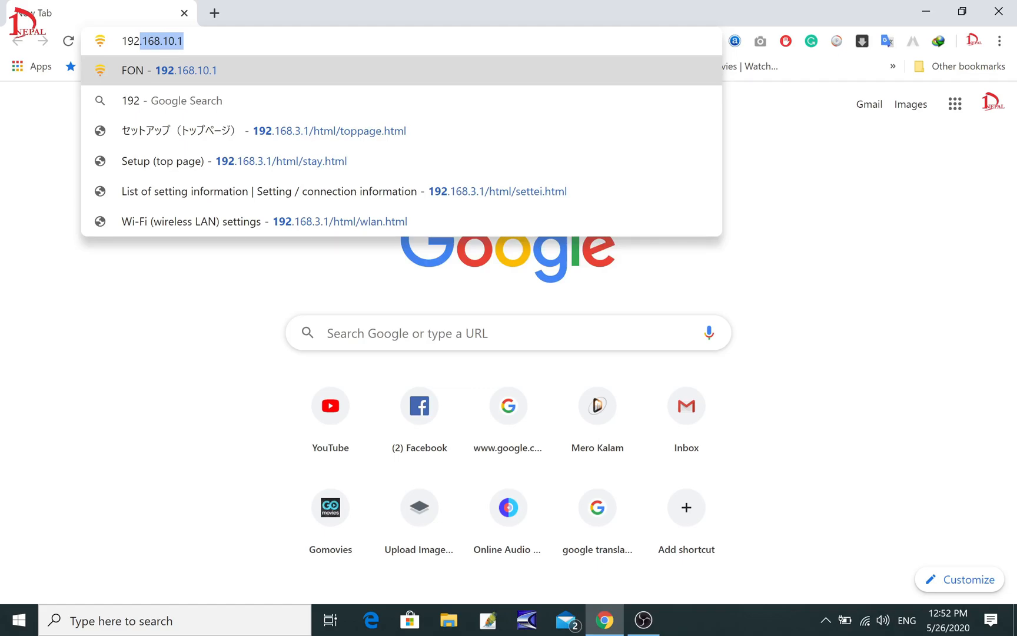
Step: Open the router admin console at 192.168.10.1 and log in with the administration password
{"action": "key", "text": "Return"}
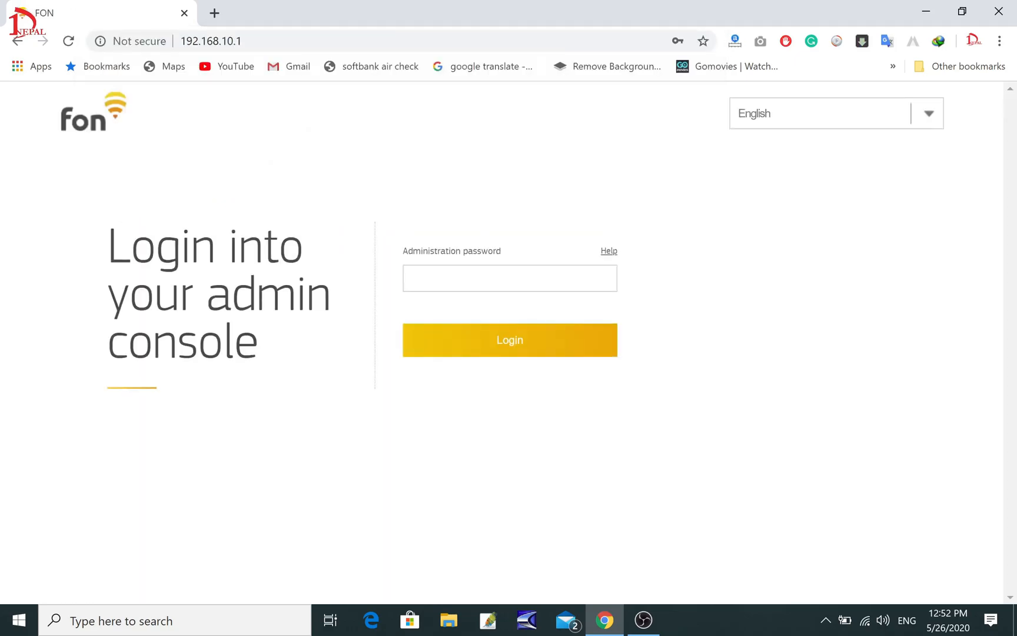
{"action": "left_click", "coordinate": [500, 278]}
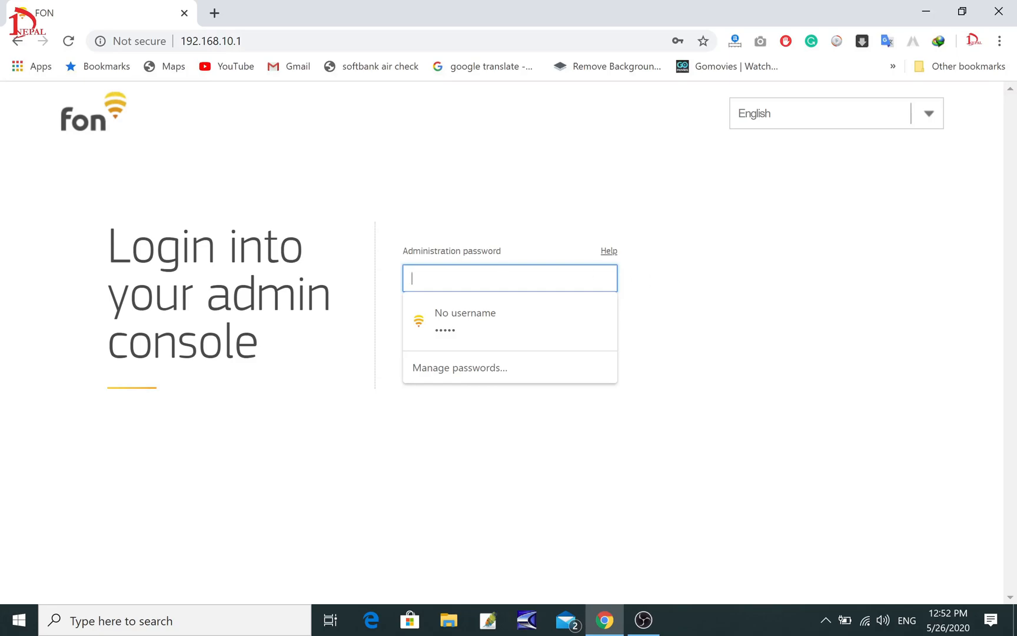
{"action": "left_click", "coordinate": [825, 265]}
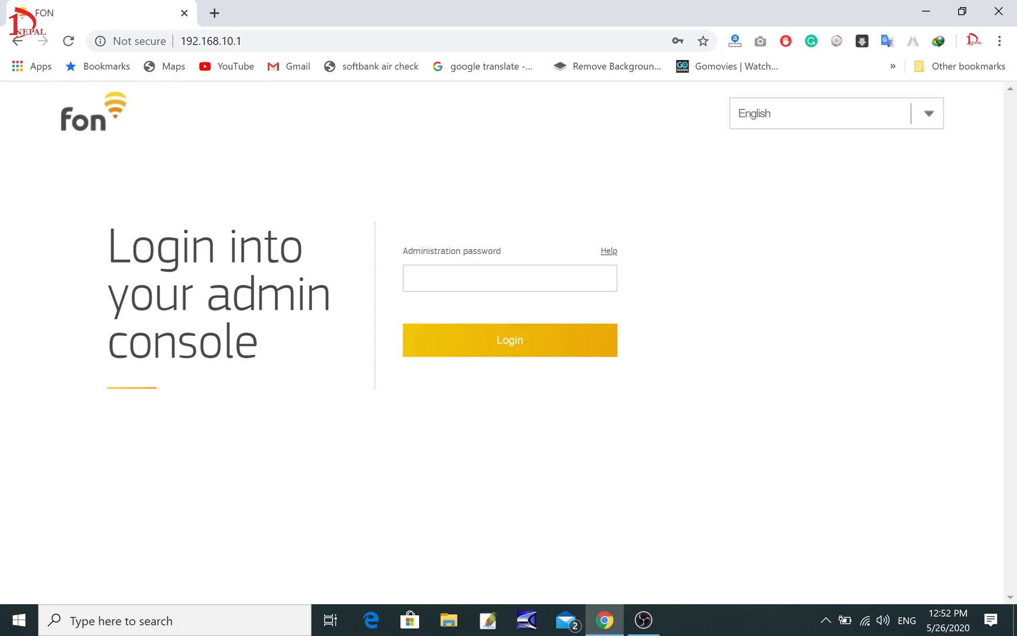
{"action": "left_click", "coordinate": [510, 279]}
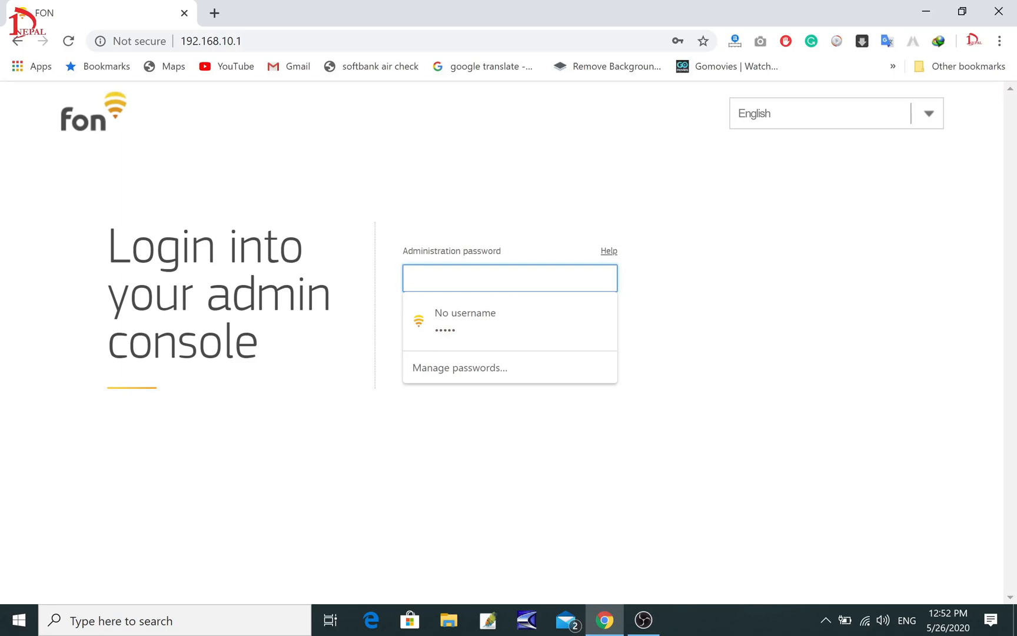
{"action": "type", "text": "•••••"}
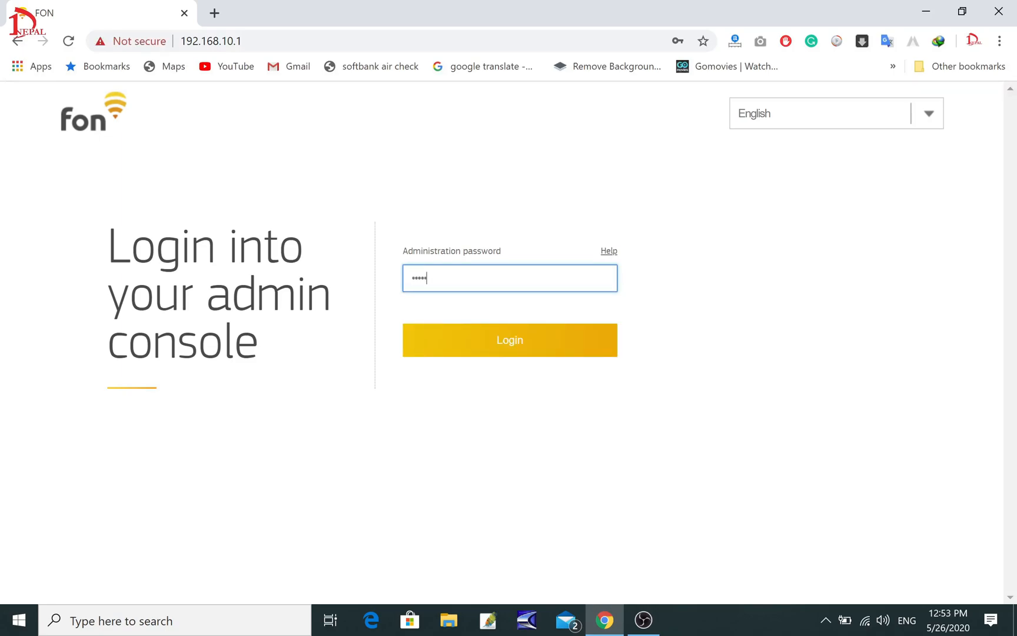
{"action": "left_click", "coordinate": [556, 351]}
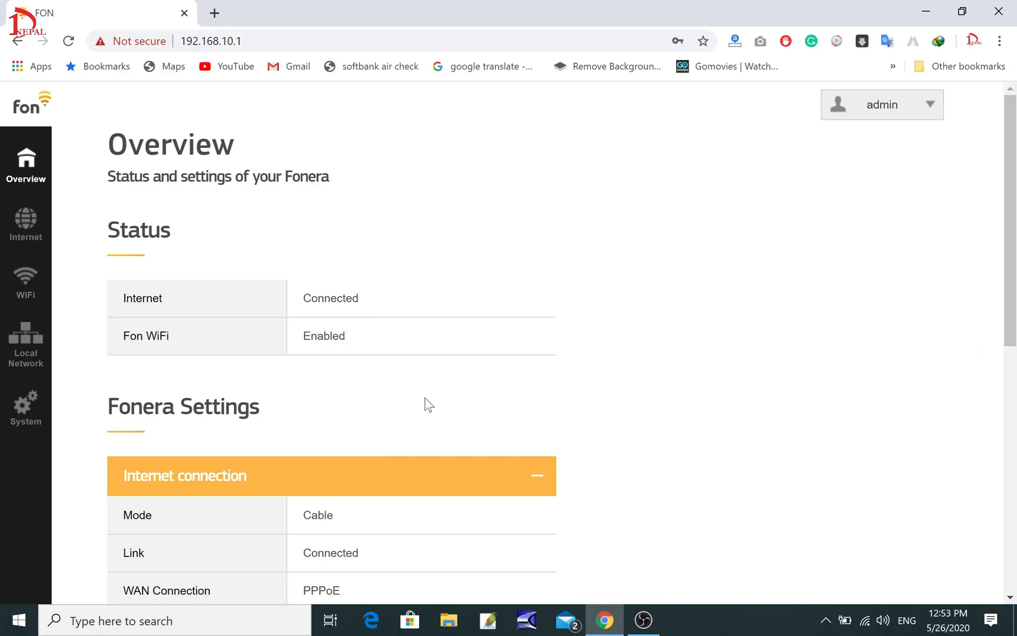
Step: Examine the Overview status and Fonera settings, and look through the Internet, WiFi, Local Network and System pages
{"action": "scroll", "coordinate": [426, 406], "scroll_direction": "down", "scroll_amount": 5}
{"action": "scroll", "coordinate": [430, 407], "scroll_direction": "down", "scroll_amount": 2}
{"action": "scroll", "coordinate": [430, 397], "scroll_direction": "up", "scroll_amount": 7}
{"action": "scroll", "coordinate": [430, 405], "scroll_direction": "down", "scroll_amount": 7}
{"action": "scroll", "coordinate": [432, 405], "scroll_direction": "up", "scroll_amount": 7}
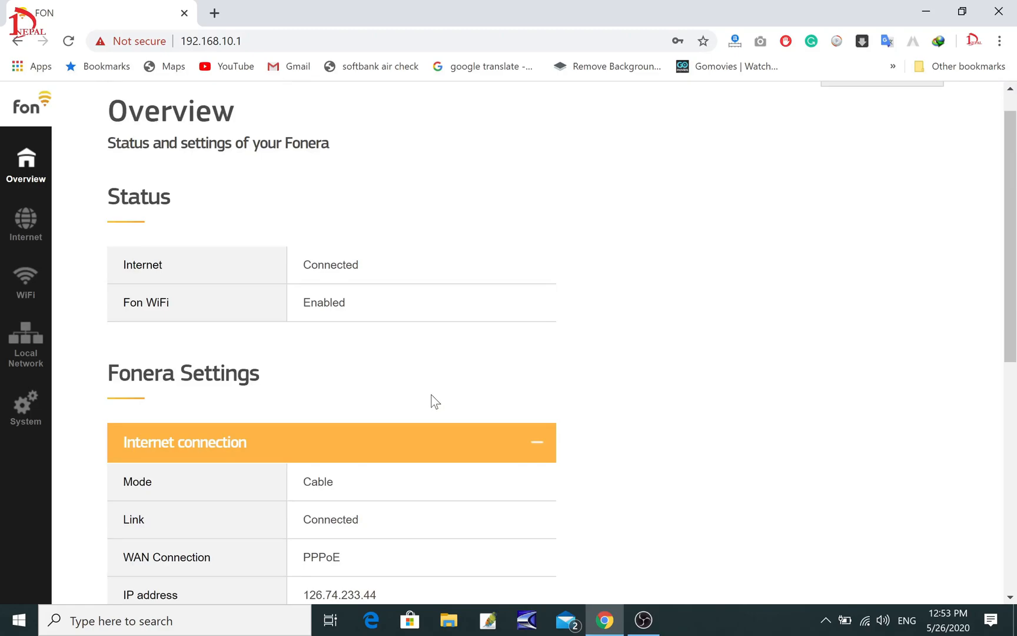
{"action": "scroll", "coordinate": [236, 318], "scroll_direction": "up", "scroll_amount": 1}
{"action": "left_click", "coordinate": [35, 228]}
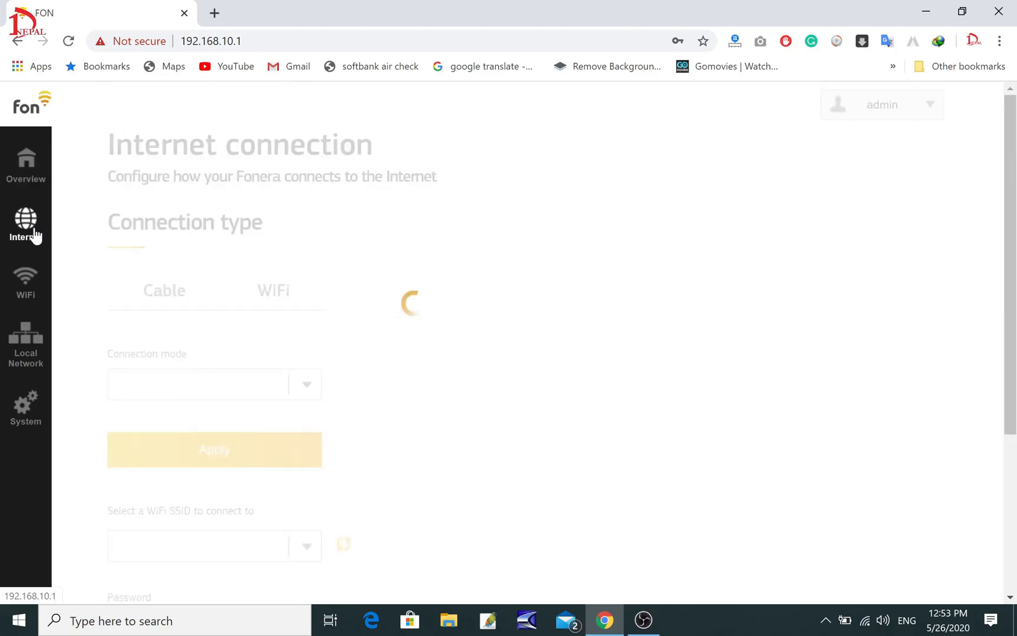
{"action": "left_click", "coordinate": [26, 175]}
{"action": "left_click", "coordinate": [29, 281]}
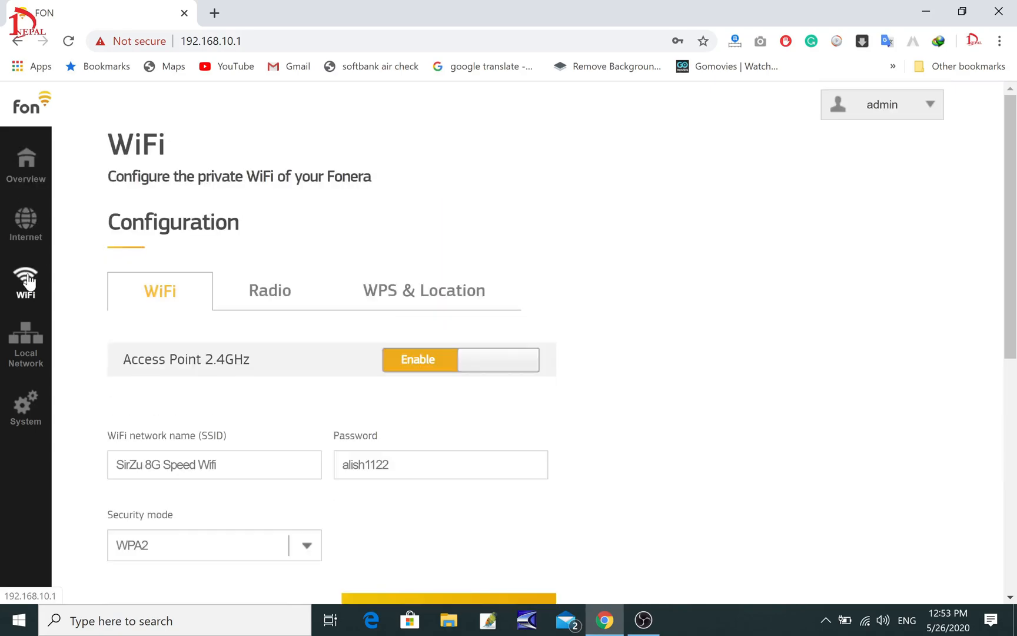
{"action": "left_click", "coordinate": [29, 345]}
{"action": "left_click", "coordinate": [26, 401]}
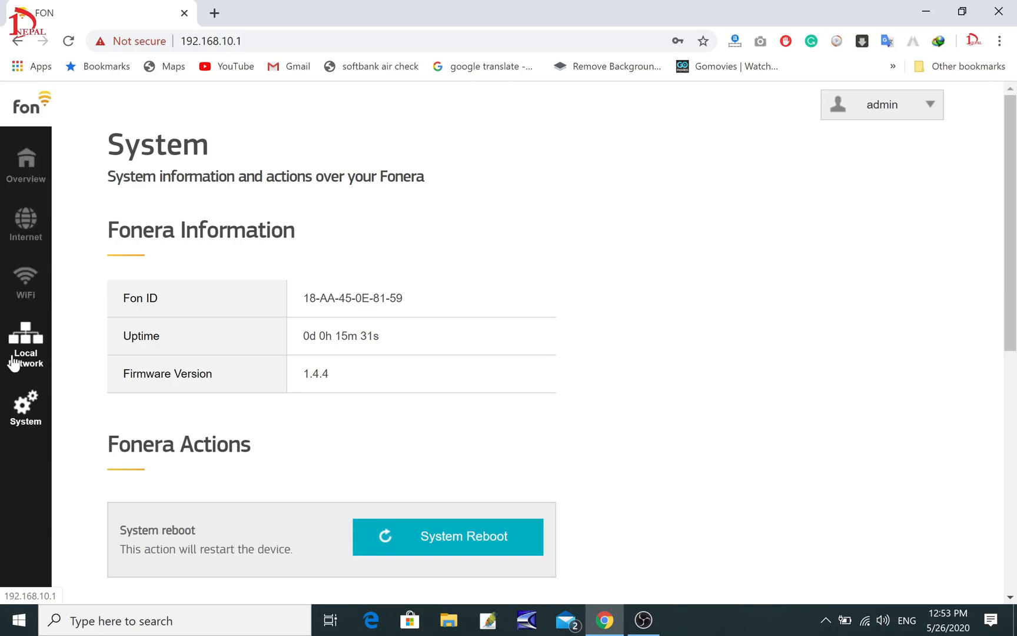
Step: Open the Internet connection settings, view the WiFi connection type, and return to the Cable type
{"action": "left_click", "coordinate": [26, 230]}
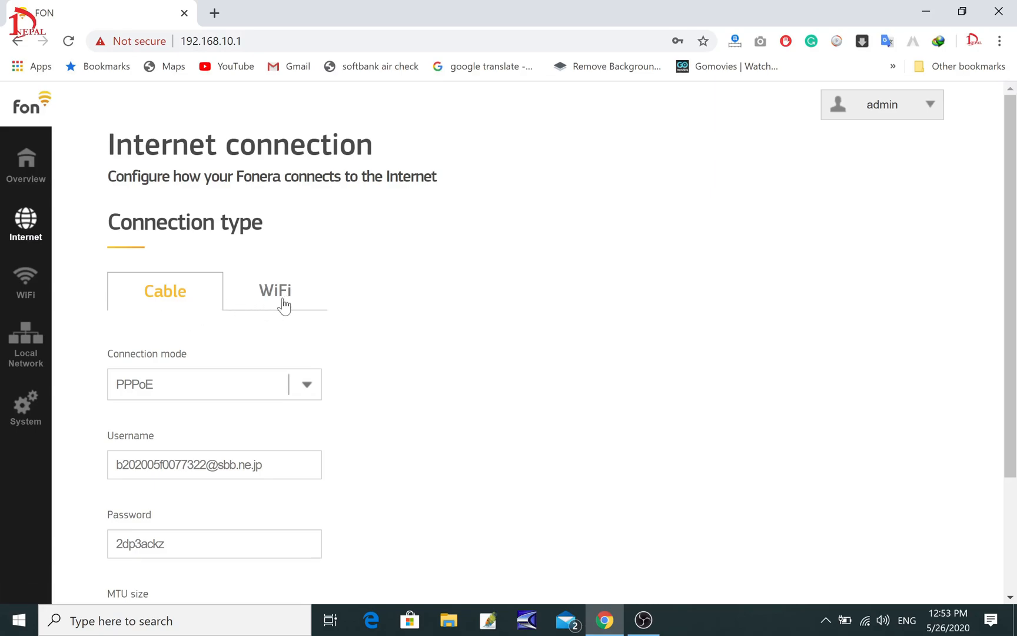
{"action": "left_click", "coordinate": [258, 297]}
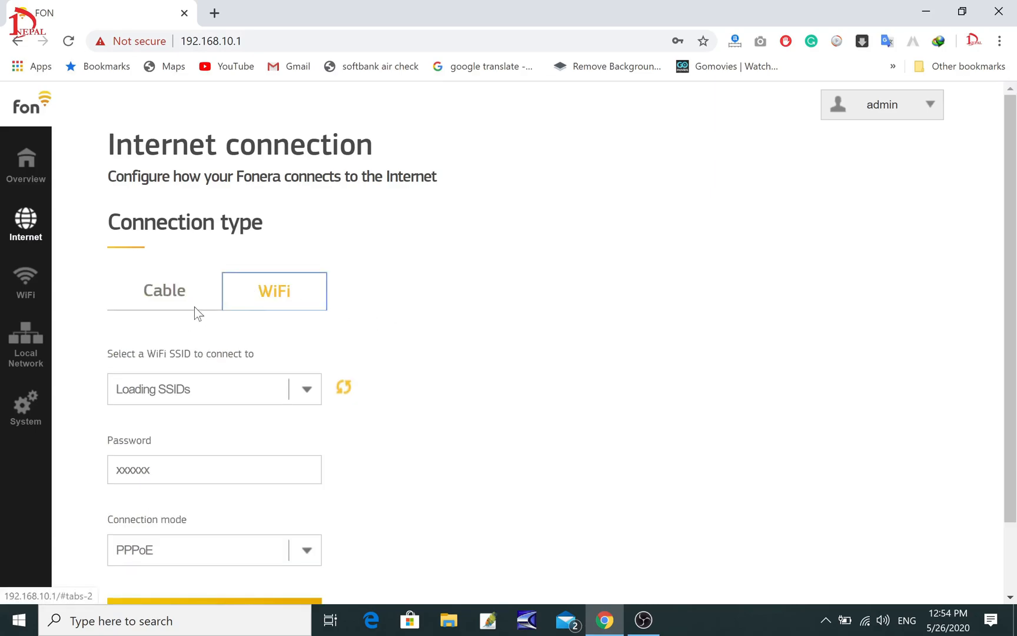
{"action": "left_click", "coordinate": [189, 292]}
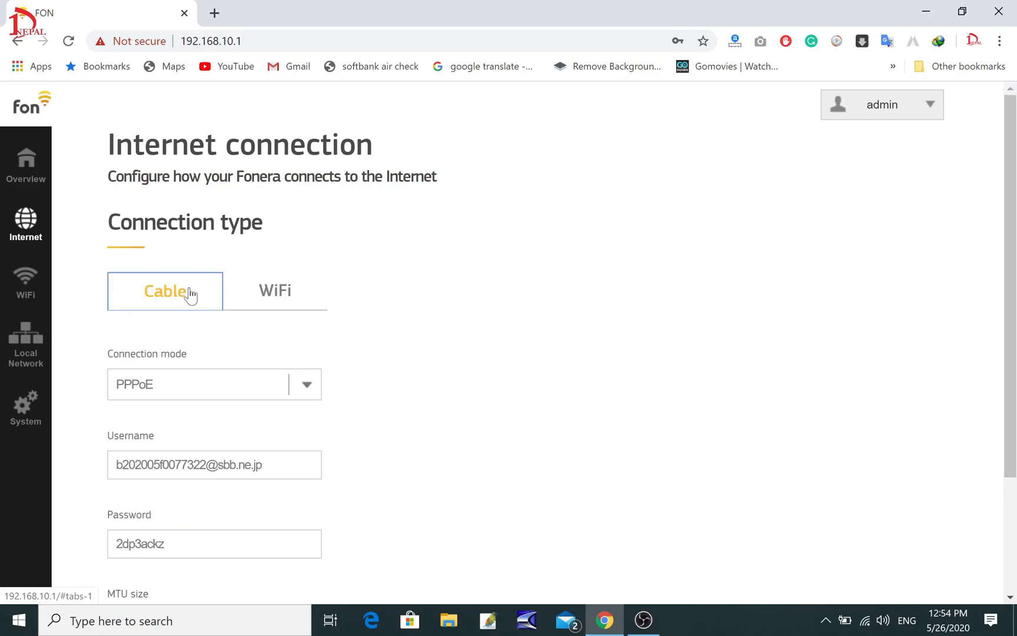
Step: Set the cable connection mode to Automatic
{"action": "scroll", "coordinate": [434, 321], "scroll_direction": "down", "scroll_amount": 3}
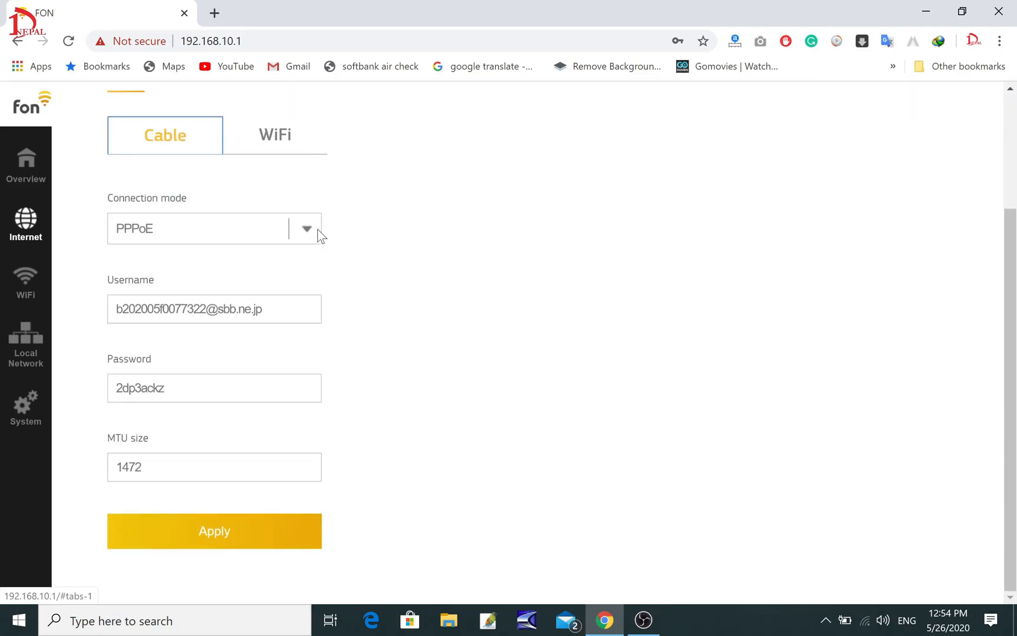
{"action": "left_click", "coordinate": [318, 232]}
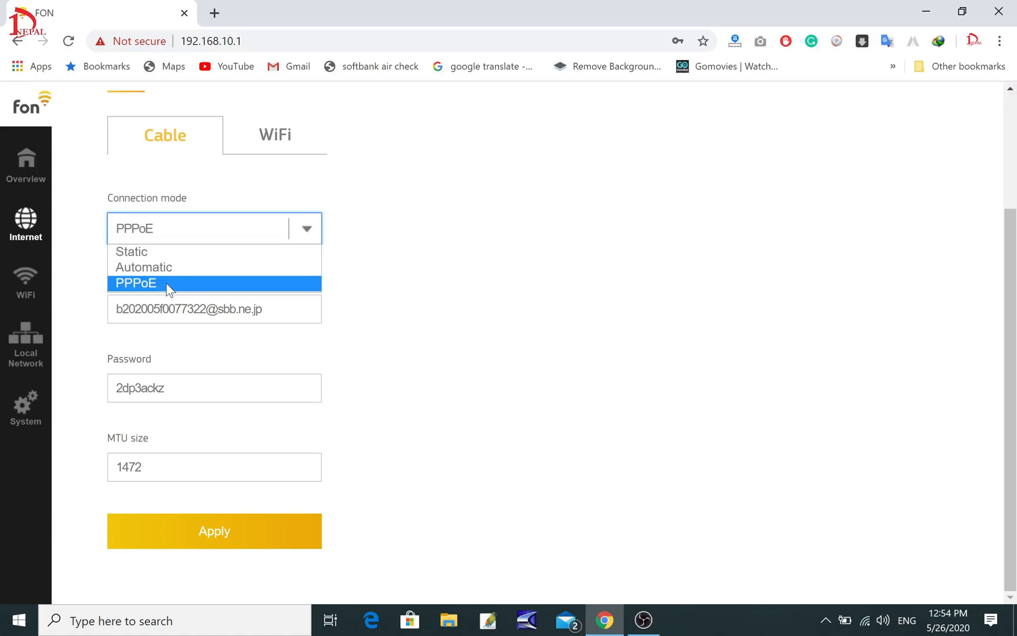
{"action": "left_click", "coordinate": [147, 267]}
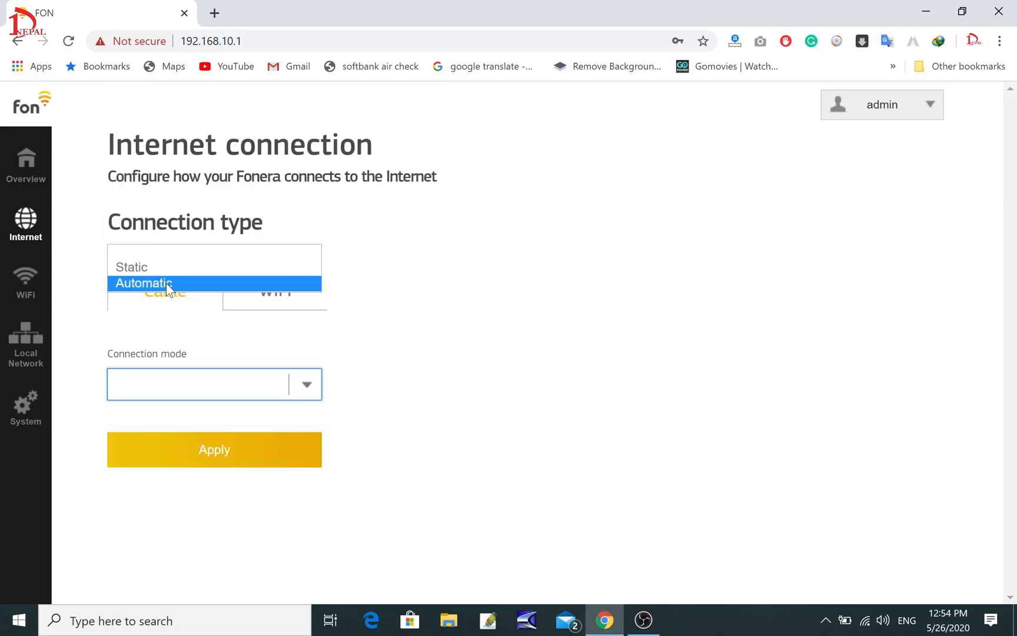
{"action": "left_click", "coordinate": [218, 306]}
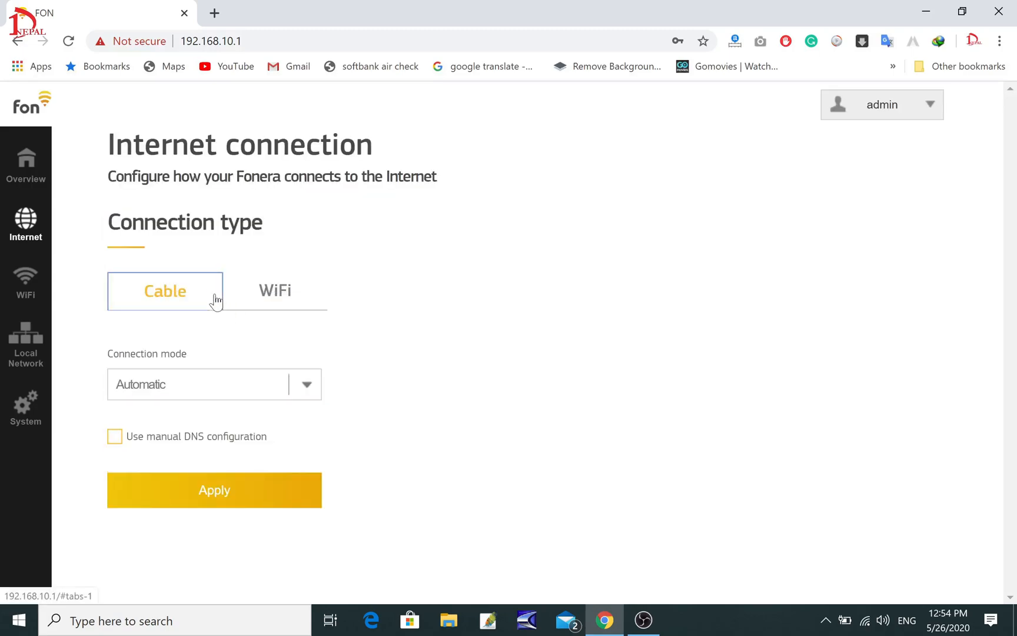
Step: Set the cable connection mode to PPPoE
{"action": "left_click", "coordinate": [315, 395]}
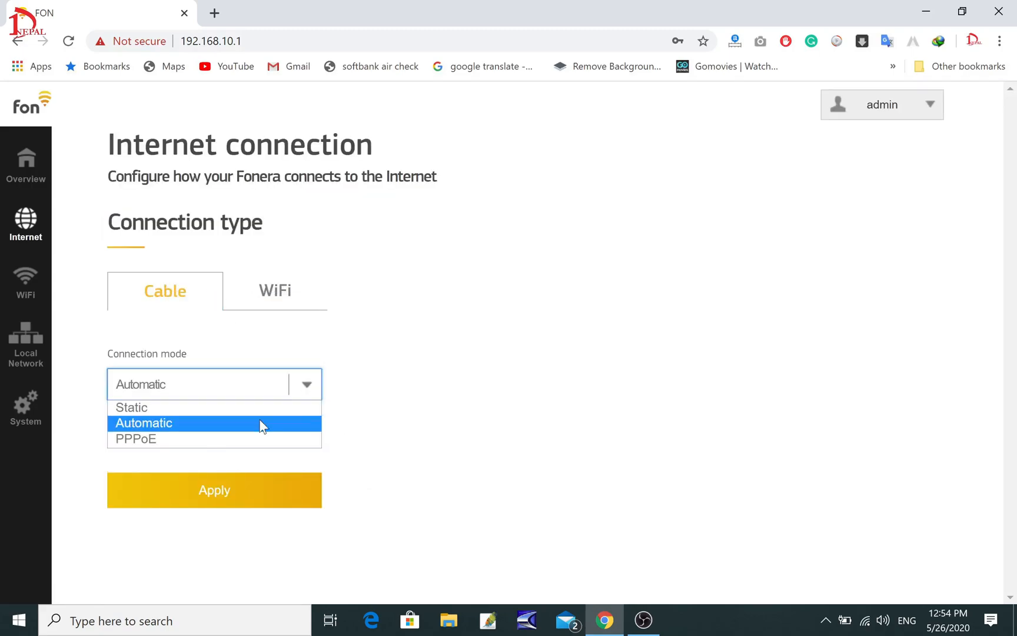
{"action": "left_click", "coordinate": [199, 440]}
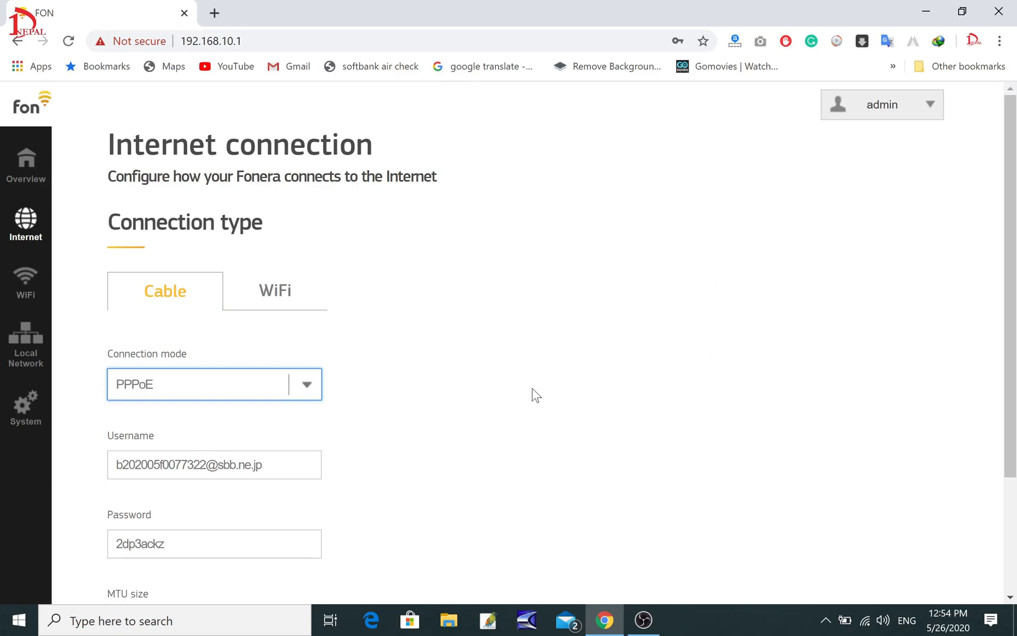
{"action": "scroll", "coordinate": [533, 394], "scroll_direction": "down", "scroll_amount": 3}
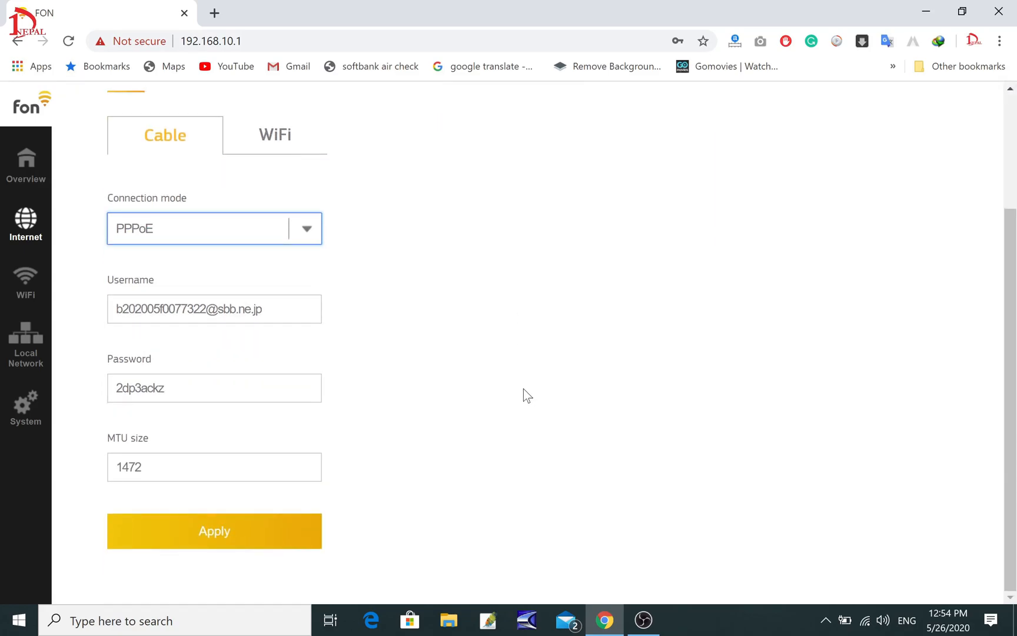
Step: Examine the username and password fields of the PPPoE connection and the rest of the cable settings form
{"action": "left_click", "coordinate": [272, 309]}
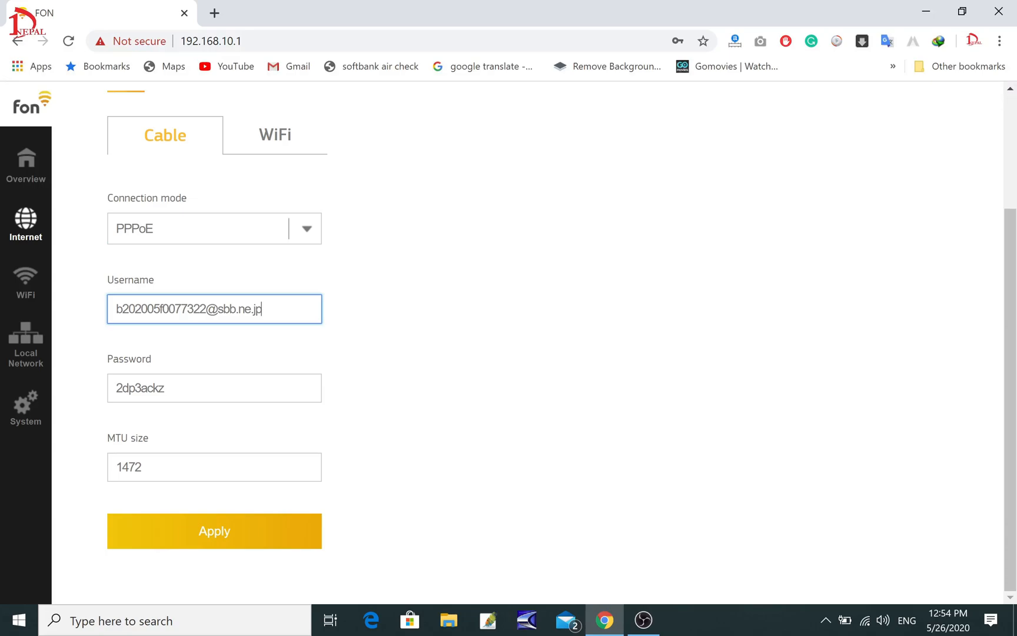
{"action": "key", "text": "Tab"}
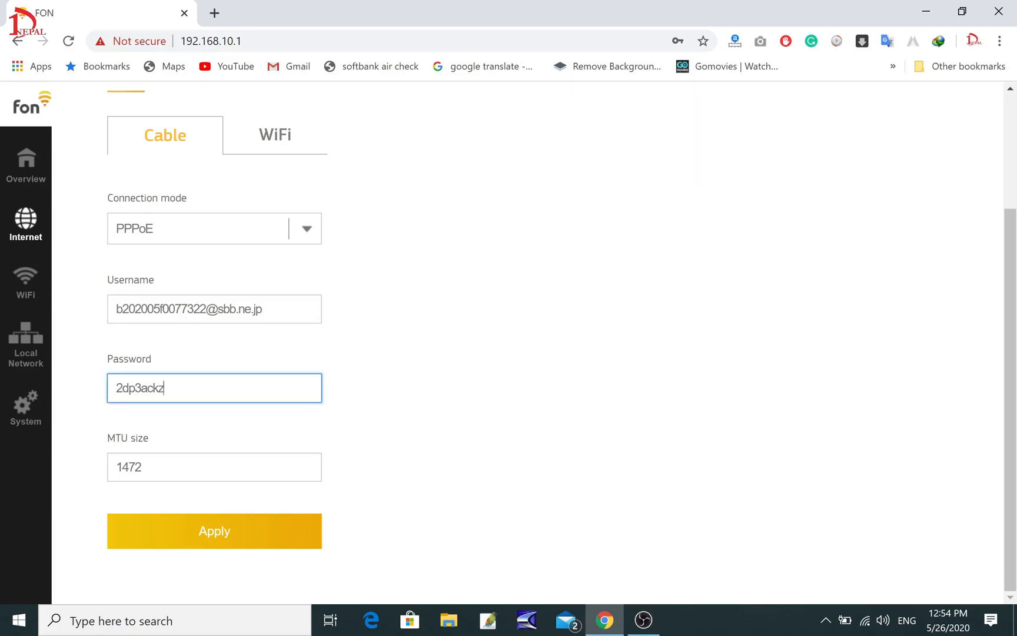
{"action": "left_click_drag", "start_coordinate": [374, 318], "coordinate": [347, 310]}
{"action": "left_click_drag", "start_coordinate": [85, 284], "coordinate": [196, 380]}
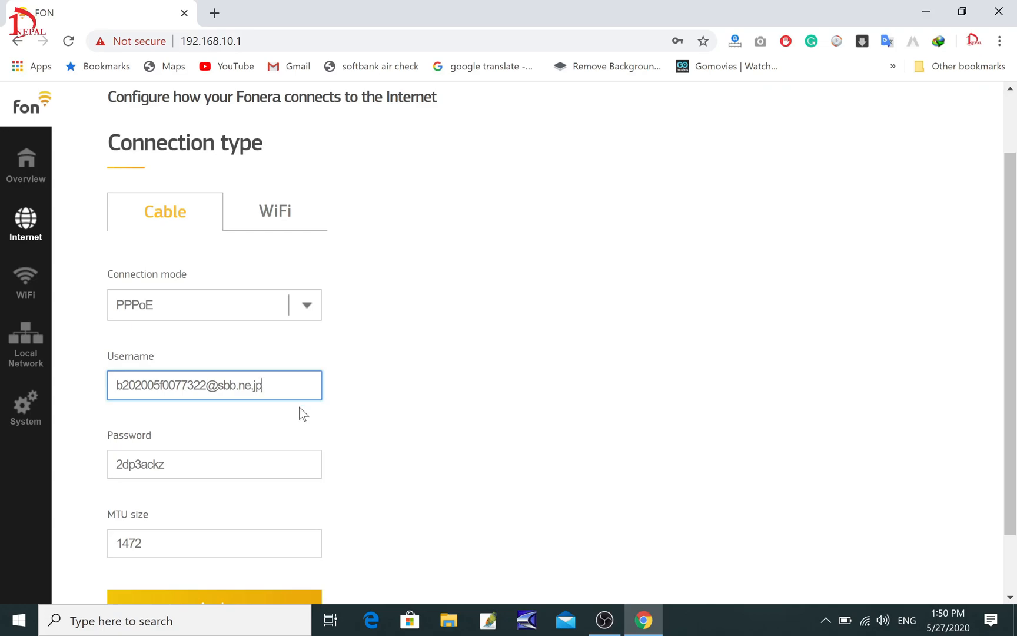
{"action": "left_click_drag", "start_coordinate": [116, 385], "coordinate": [263, 385]}
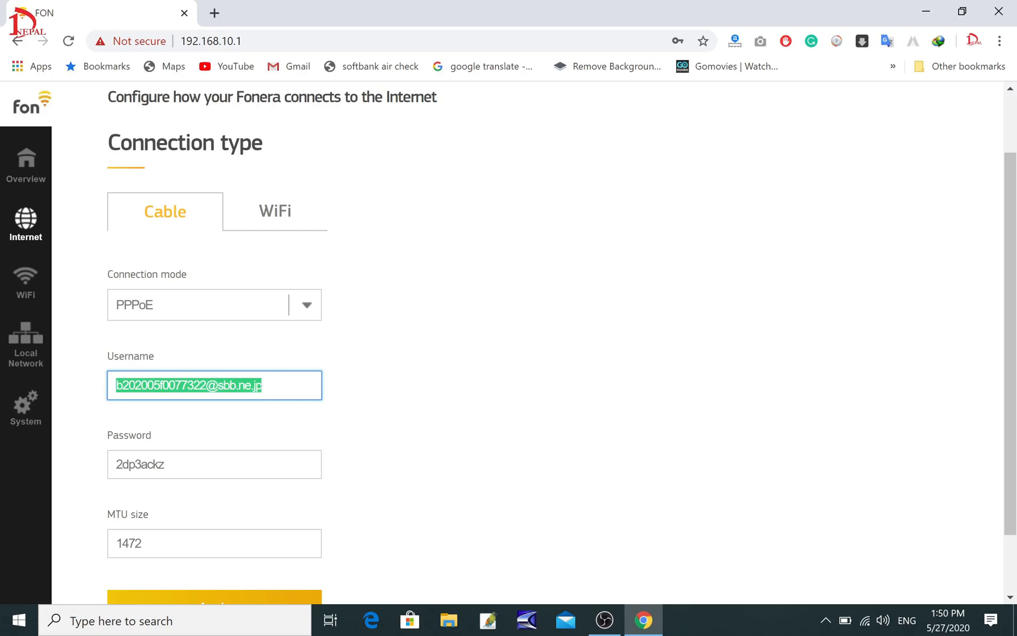
{"action": "left_click", "coordinate": [165, 465]}
{"action": "left_click_drag", "start_coordinate": [166, 465], "coordinate": [109, 465]}
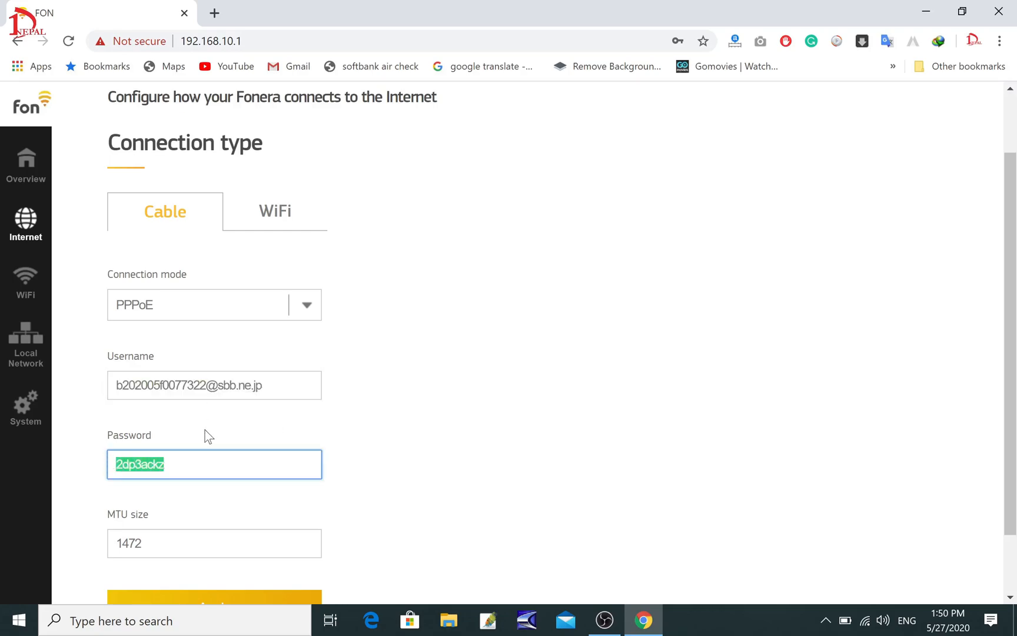
{"action": "left_click", "coordinate": [184, 462]}
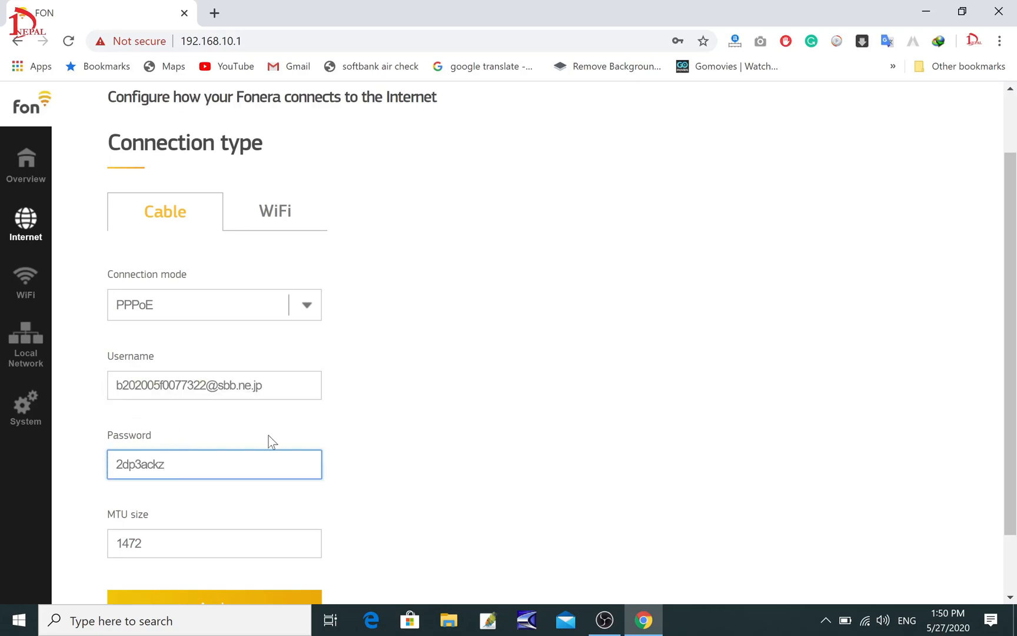
{"action": "left_click_drag", "start_coordinate": [265, 385], "coordinate": [109, 386]}
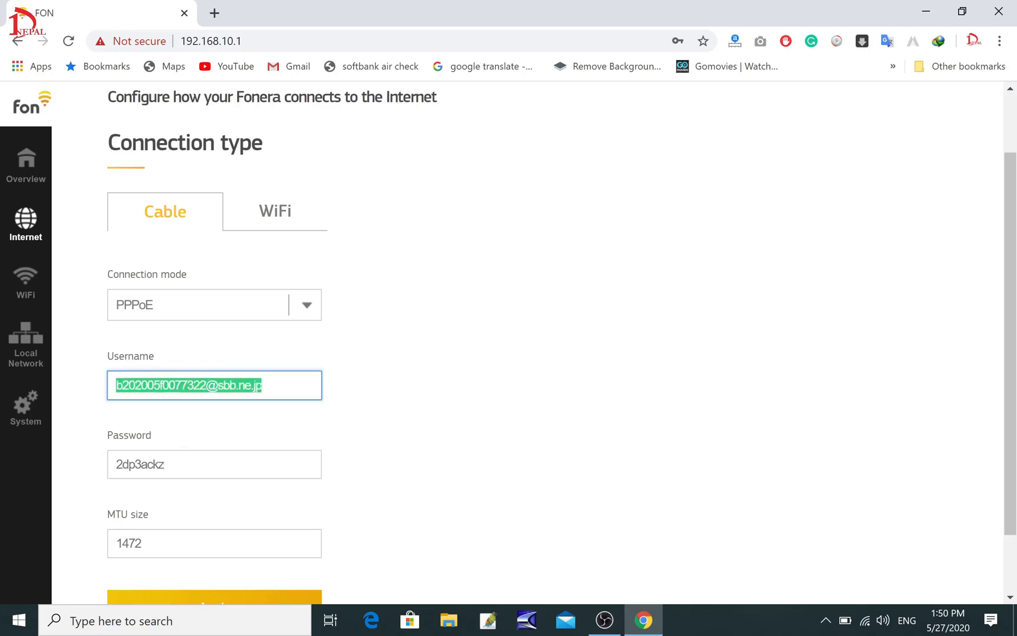
{"action": "left_click", "coordinate": [177, 465]}
{"action": "key", "text": "ctrl+a"}
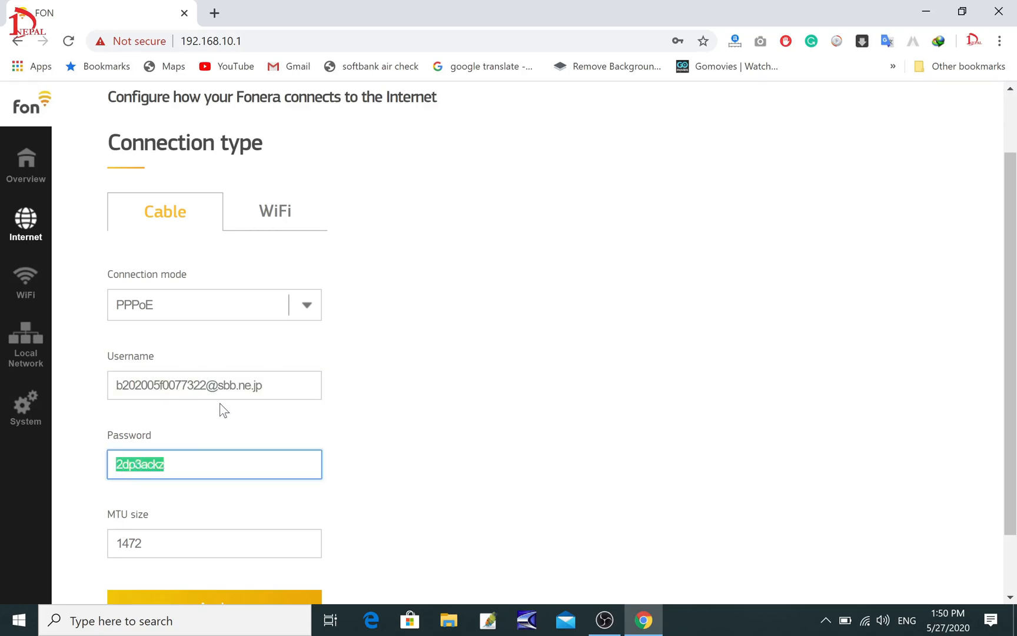
{"action": "left_click", "coordinate": [272, 386]}
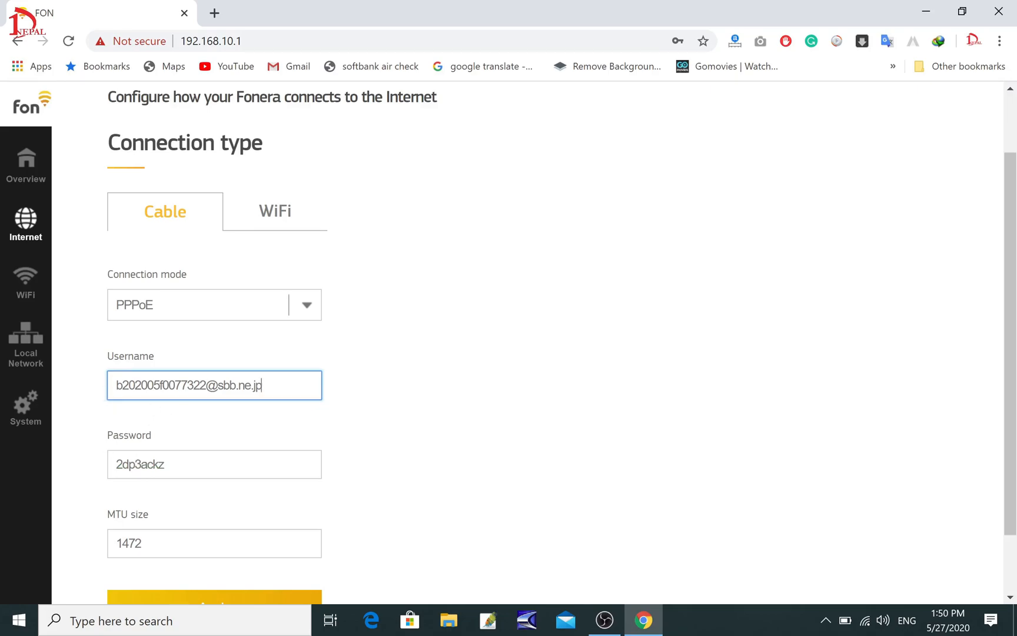
{"action": "scroll", "coordinate": [382, 350], "scroll_direction": "down", "scroll_amount": 2}
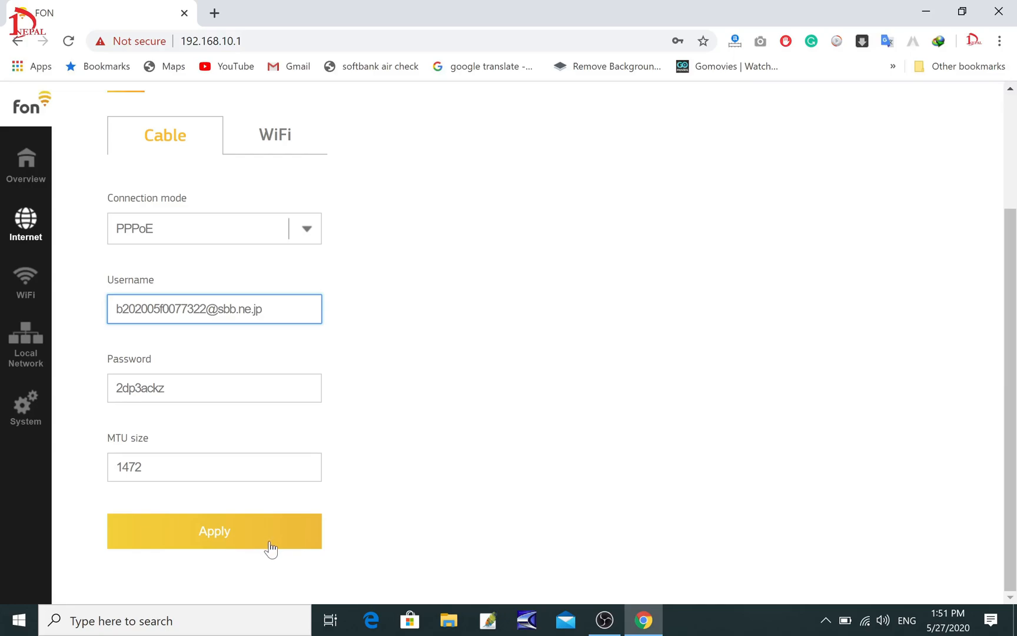
{"action": "scroll", "coordinate": [459, 471], "scroll_direction": "up", "scroll_amount": 3}
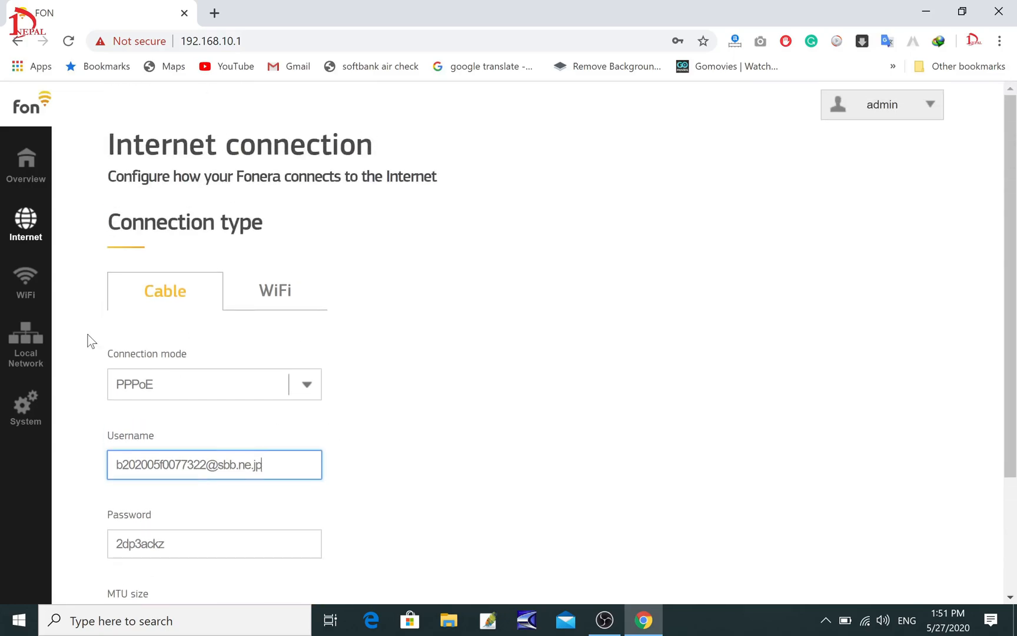
Step: Check the Internet status on the Overview page and the computer's Wi-Fi connection in the network list
{"action": "left_click", "coordinate": [24, 236]}
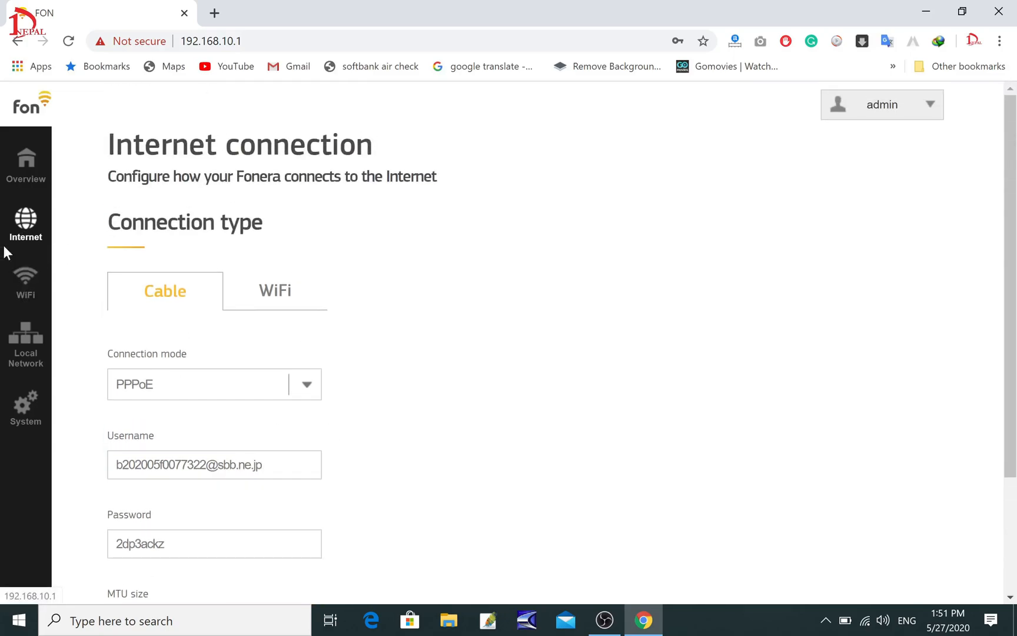
{"action": "left_click", "coordinate": [27, 162]}
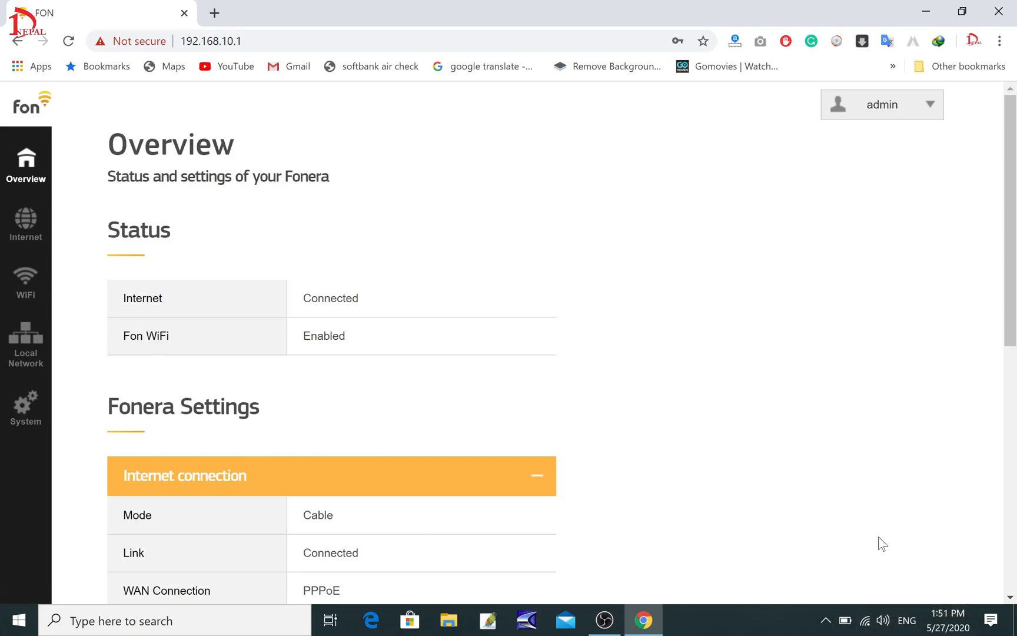
{"action": "left_click", "coordinate": [867, 621]}
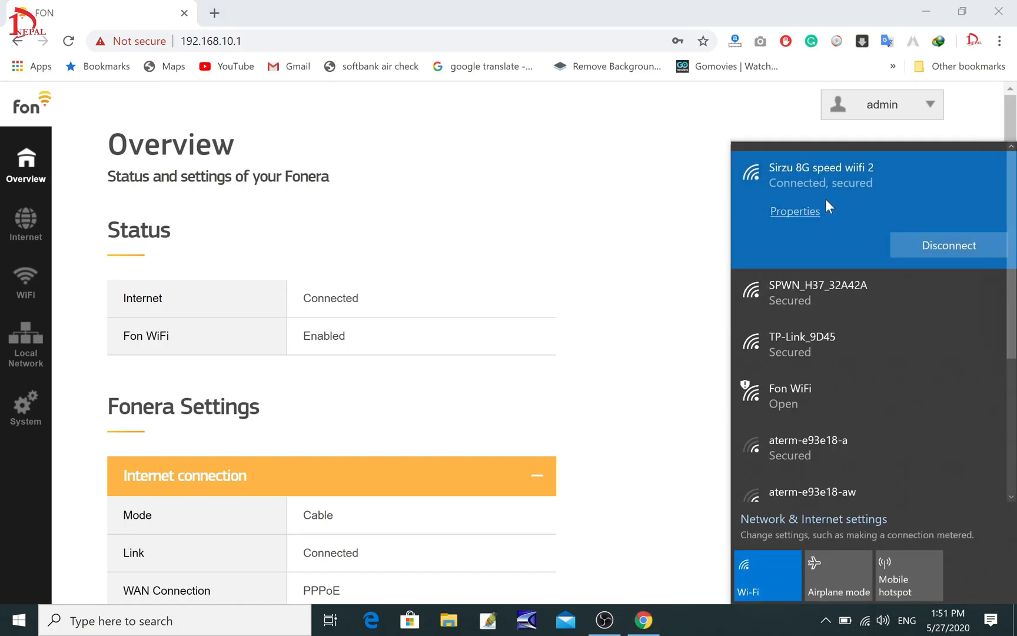
{"action": "left_click", "coordinate": [683, 229]}
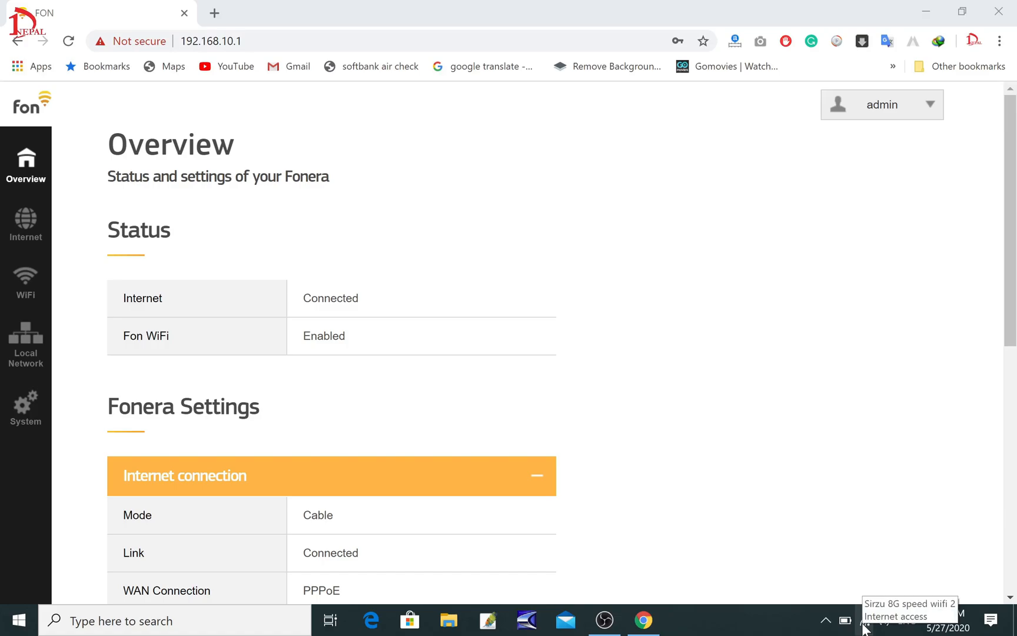
Step: Look through the Internet connection page and the WiFi configuration's Radio and WPS & Location settings, ending on the access point settings
{"action": "left_click", "coordinate": [28, 242]}
{"action": "left_click", "coordinate": [32, 288]}
{"action": "left_click", "coordinate": [26, 224]}
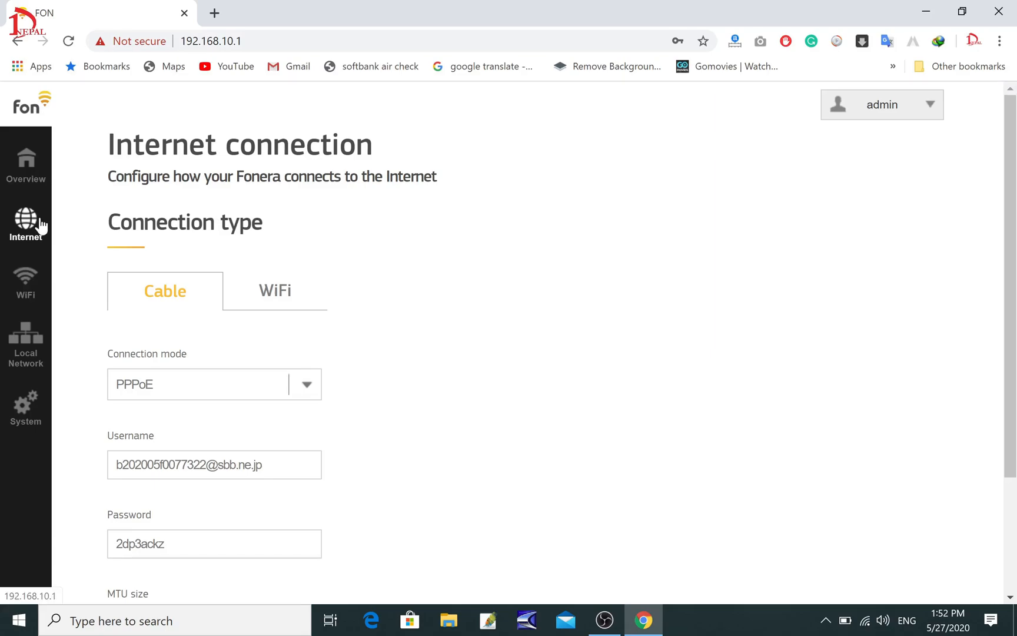
{"action": "left_click", "coordinate": [37, 301]}
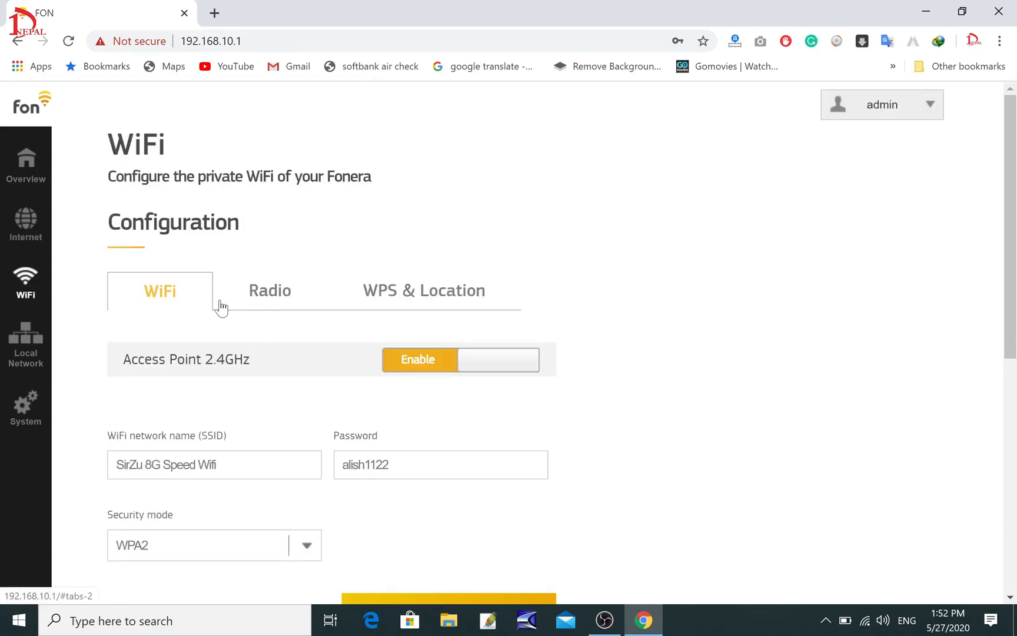
{"action": "left_click", "coordinate": [276, 302]}
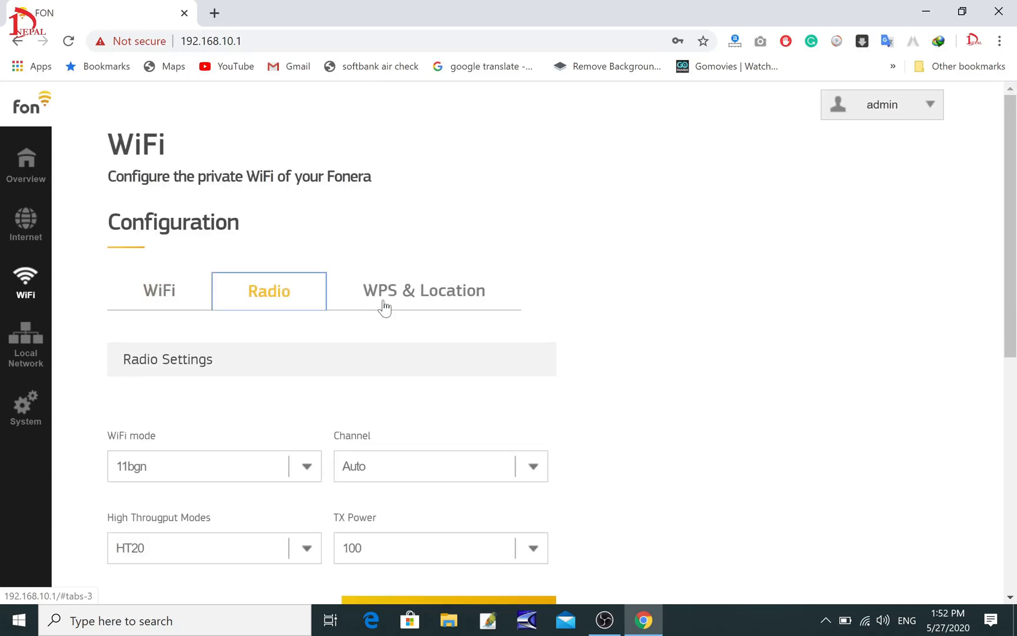
{"action": "left_click", "coordinate": [384, 306]}
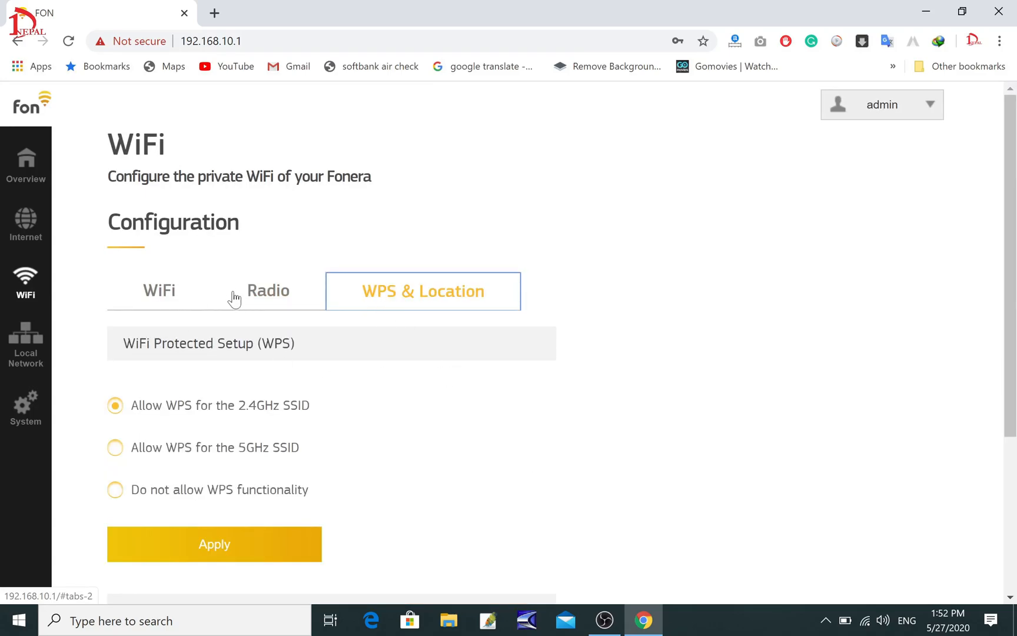
{"action": "left_click", "coordinate": [170, 294]}
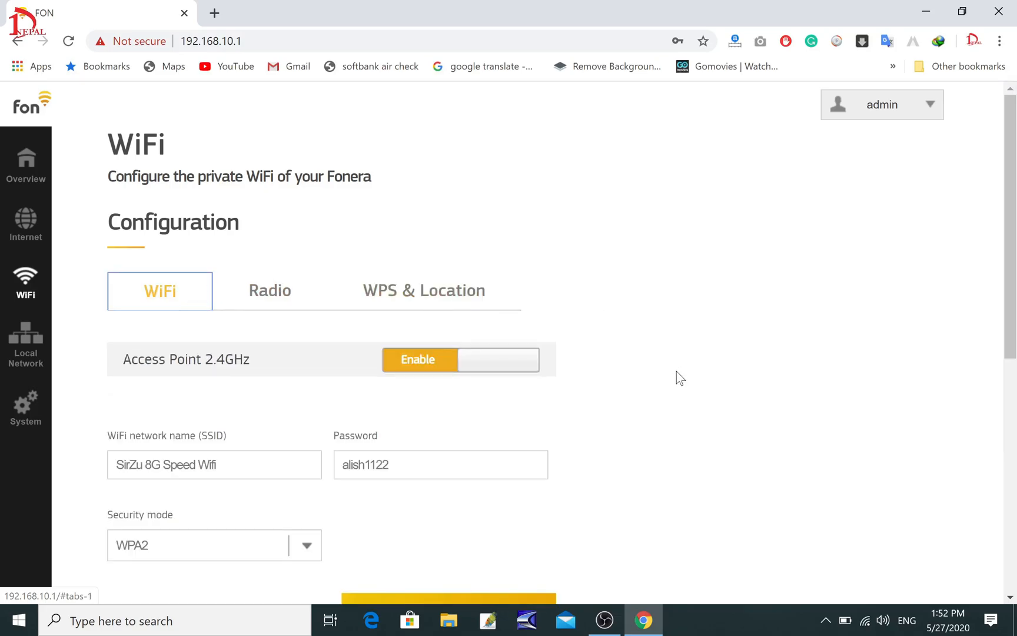
Step: Review the 2.4GHz access point's network name and password fields, and select WPA2 as its security mode
{"action": "scroll", "coordinate": [686, 389], "scroll_direction": "down", "scroll_amount": 3}
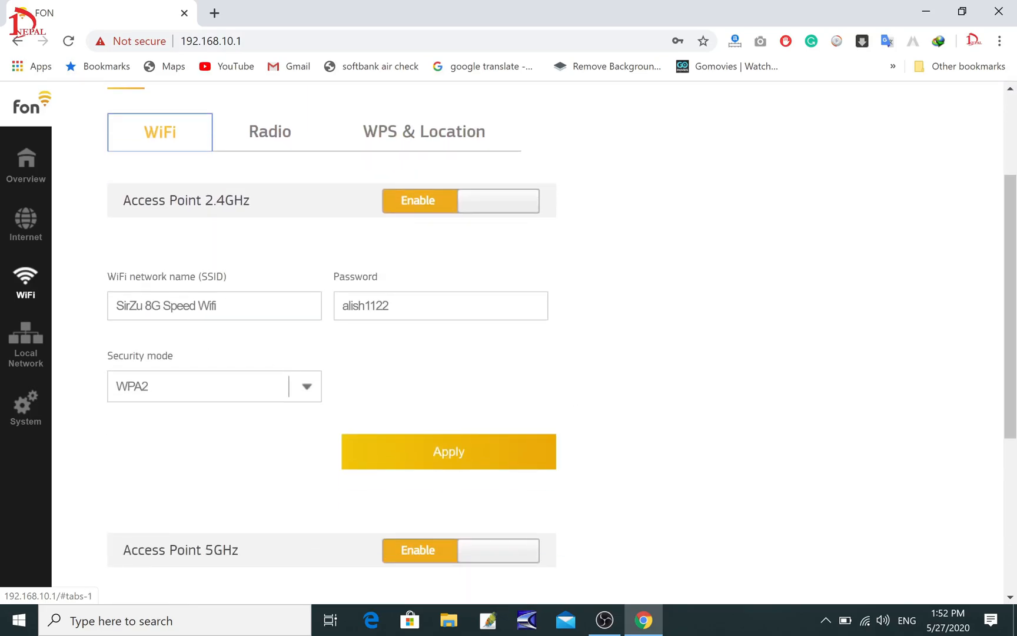
{"action": "left_click_drag", "start_coordinate": [227, 306], "coordinate": [98, 299]}
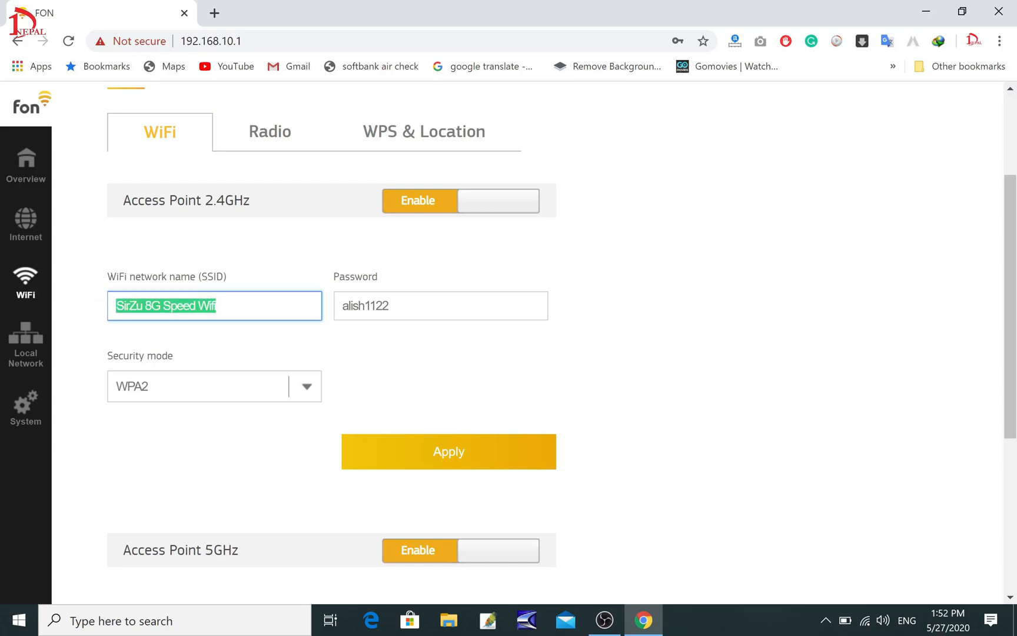
{"action": "key", "text": "Tab"}
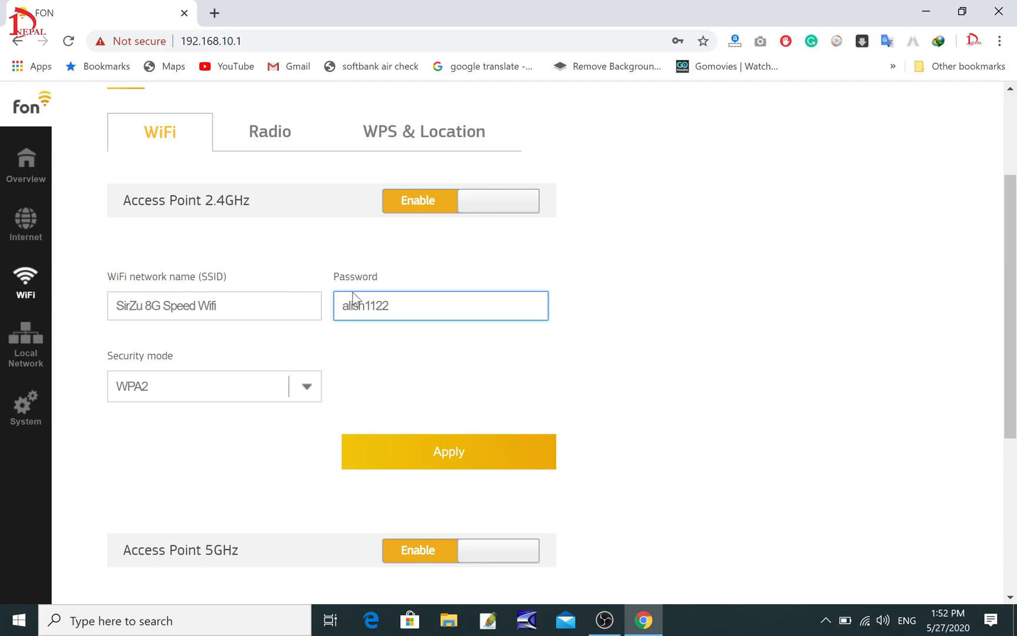
{"action": "scroll", "coordinate": [270, 362], "scroll_direction": "down", "scroll_amount": 3}
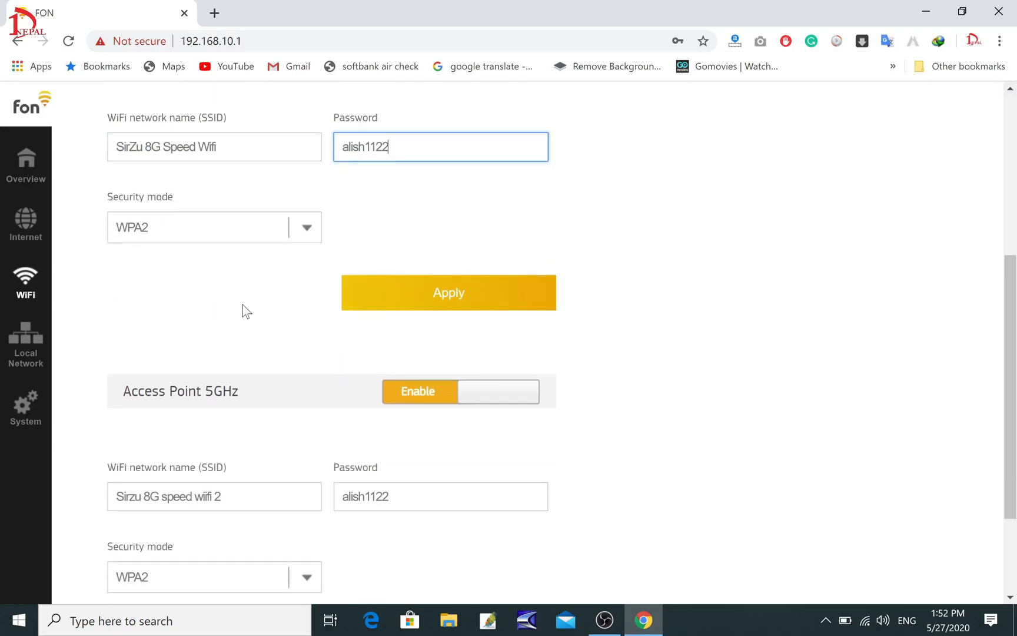
{"action": "left_click", "coordinate": [309, 235]}
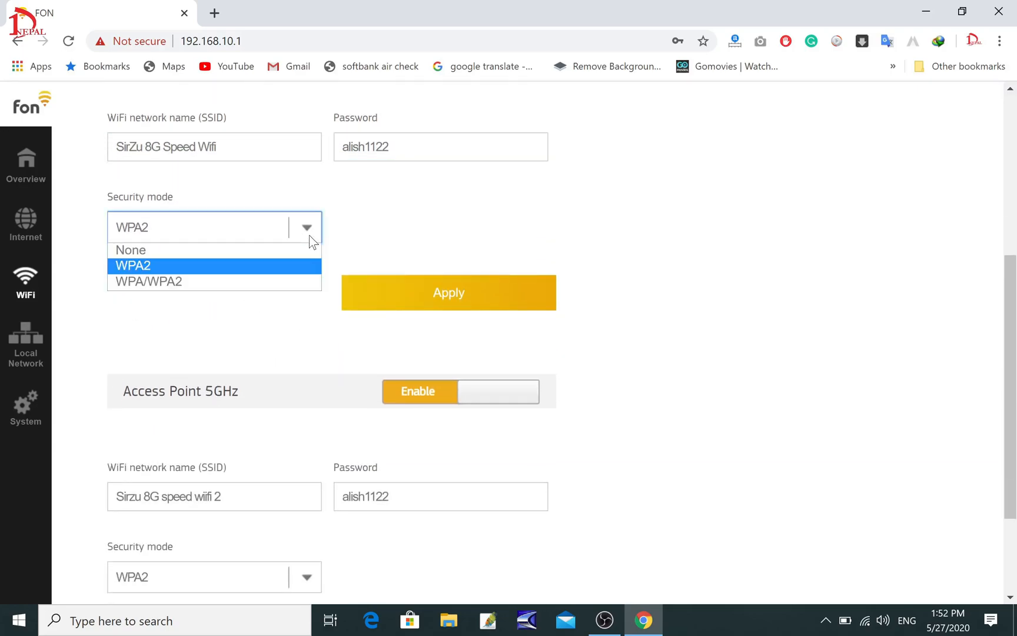
{"action": "left_click", "coordinate": [192, 265]}
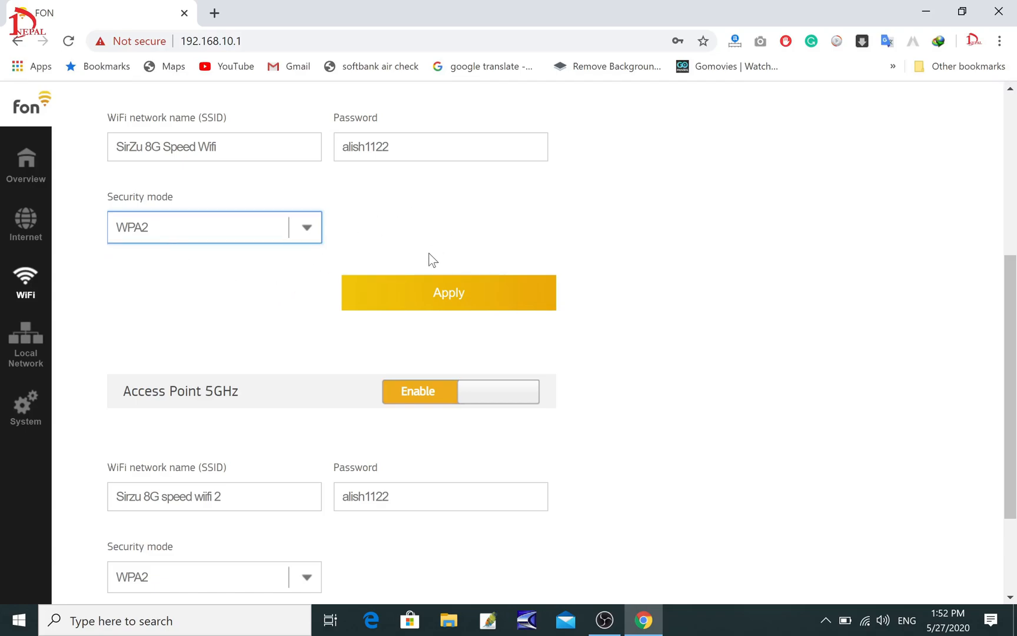
Step: Examine the 2.4GHz and 5GHz access point settings, and review the cable connection settings on the Internet page
{"action": "scroll", "coordinate": [293, 252], "scroll_direction": "up", "scroll_amount": 4}
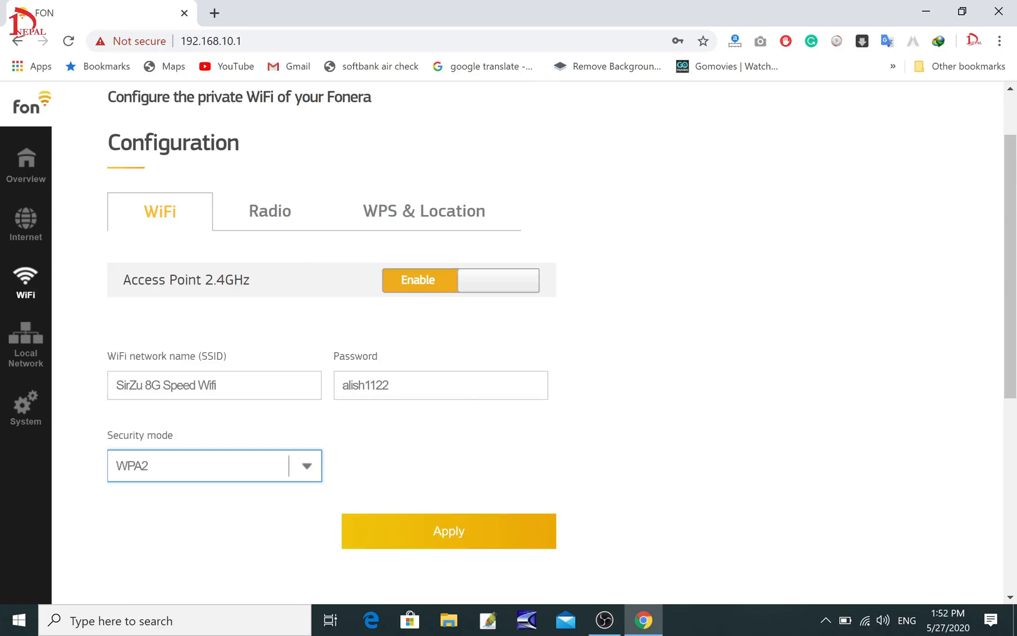
{"action": "scroll", "coordinate": [246, 447], "scroll_direction": "down", "scroll_amount": 1}
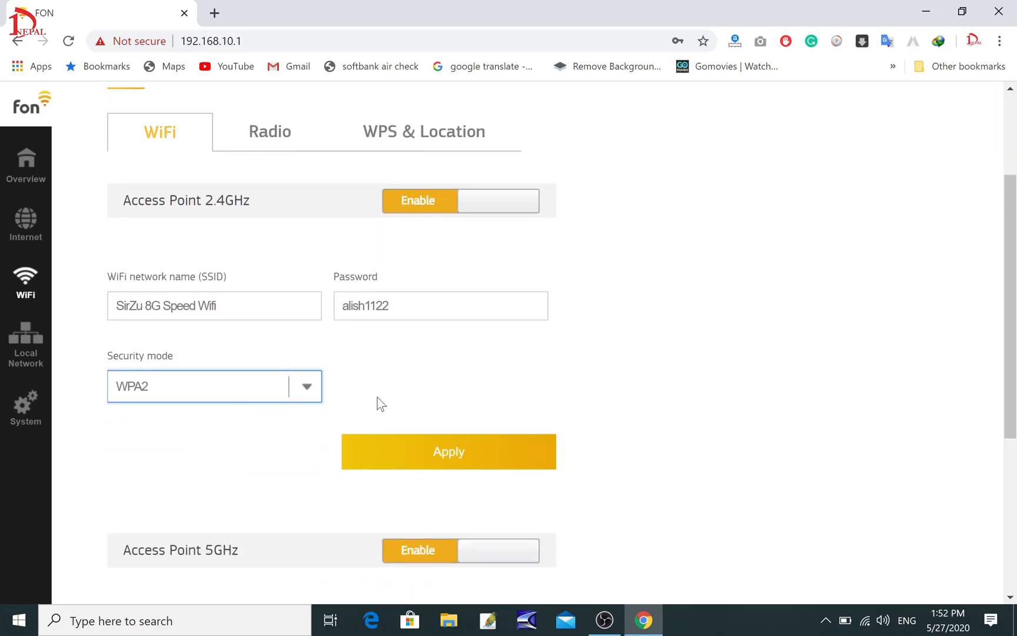
{"action": "scroll", "coordinate": [412, 407], "scroll_direction": "down", "scroll_amount": 2}
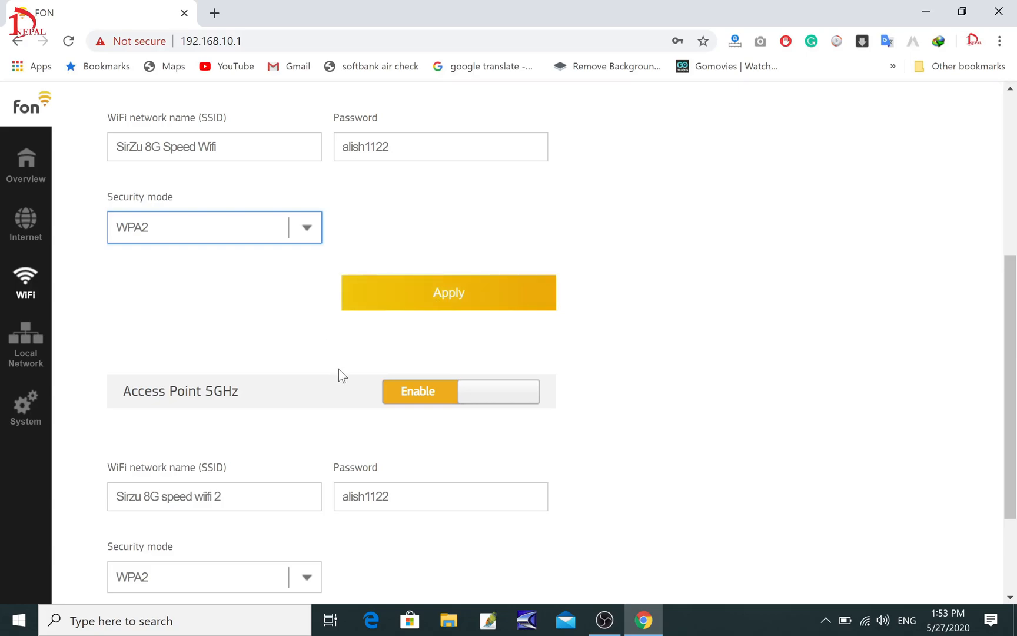
{"action": "scroll", "coordinate": [341, 374], "scroll_direction": "down", "scroll_amount": 2}
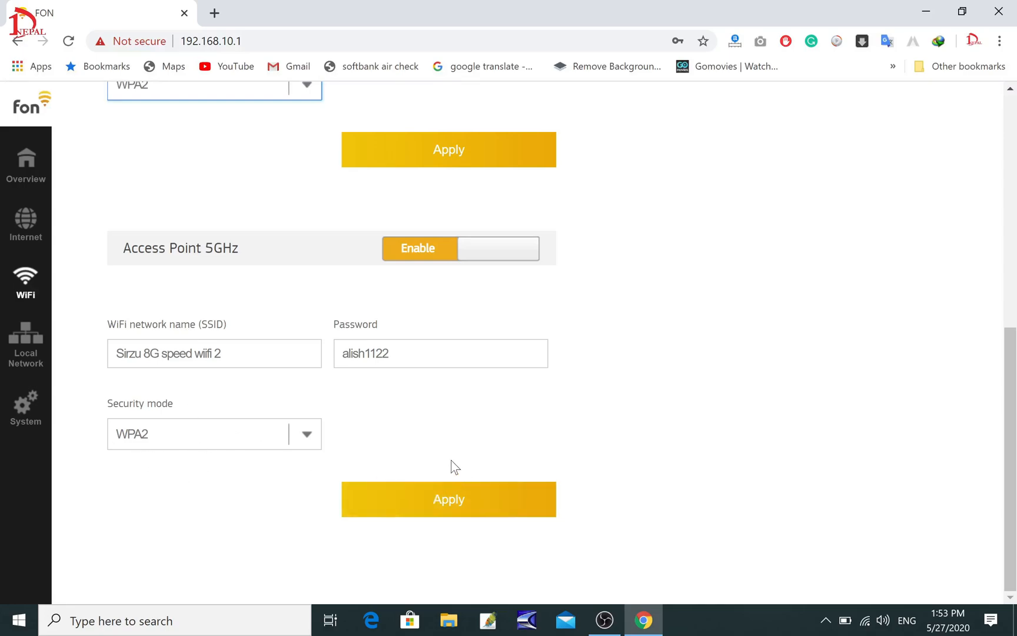
{"action": "scroll", "coordinate": [451, 462], "scroll_direction": "up", "scroll_amount": 7}
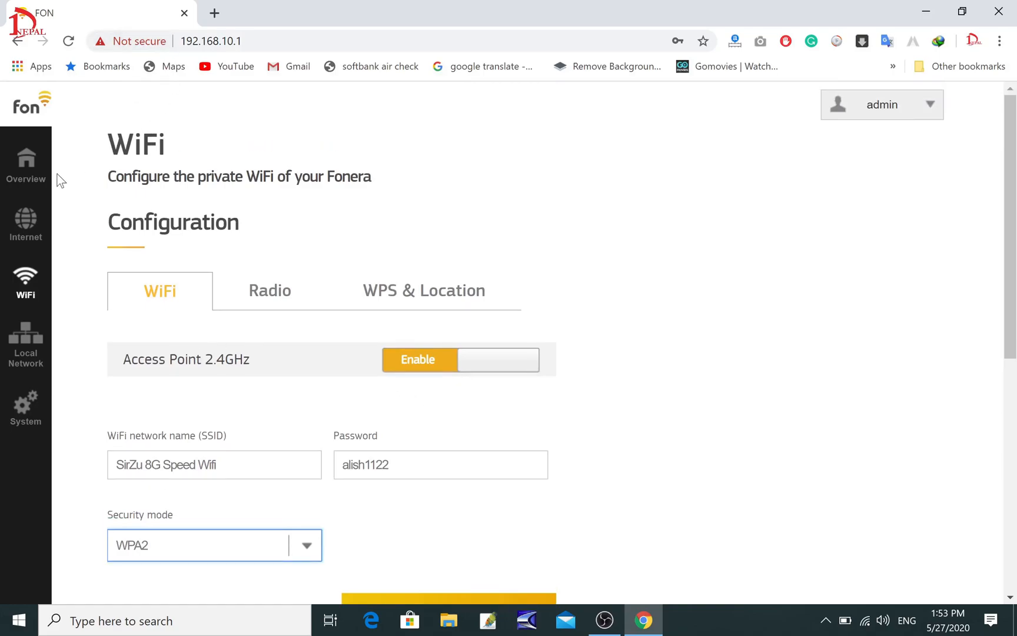
{"action": "left_click", "coordinate": [21, 225]}
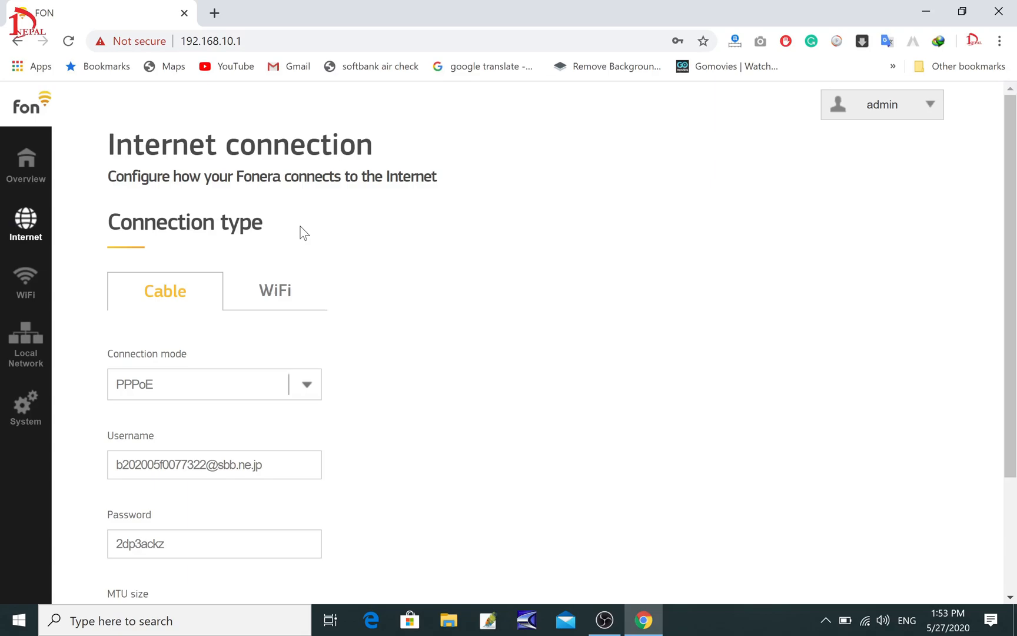
{"action": "scroll", "coordinate": [312, 244], "scroll_direction": "down", "scroll_amount": 3}
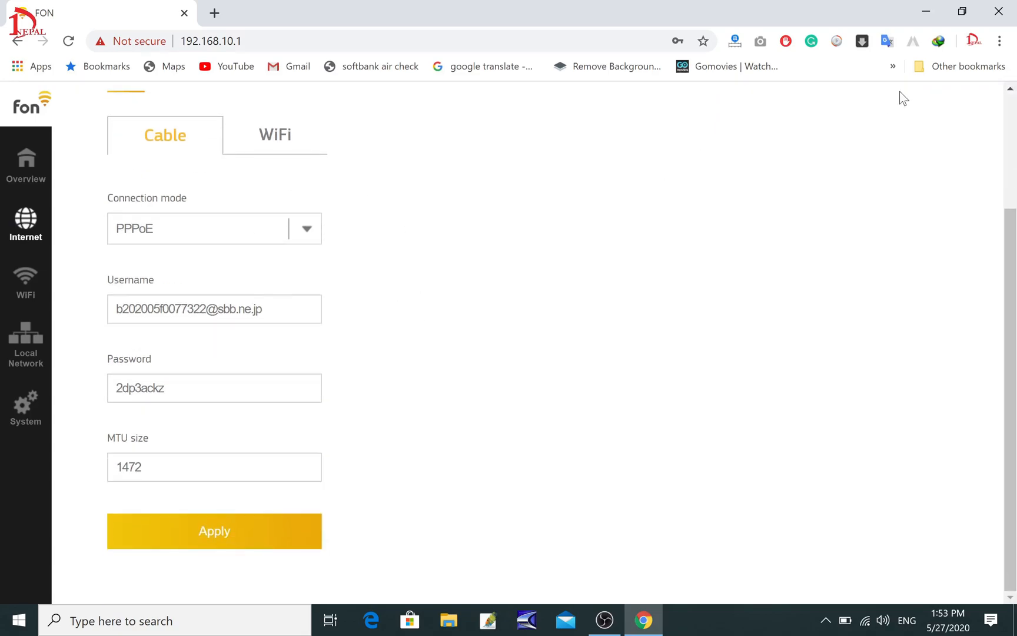
{"action": "left_click", "coordinate": [926, 12]}
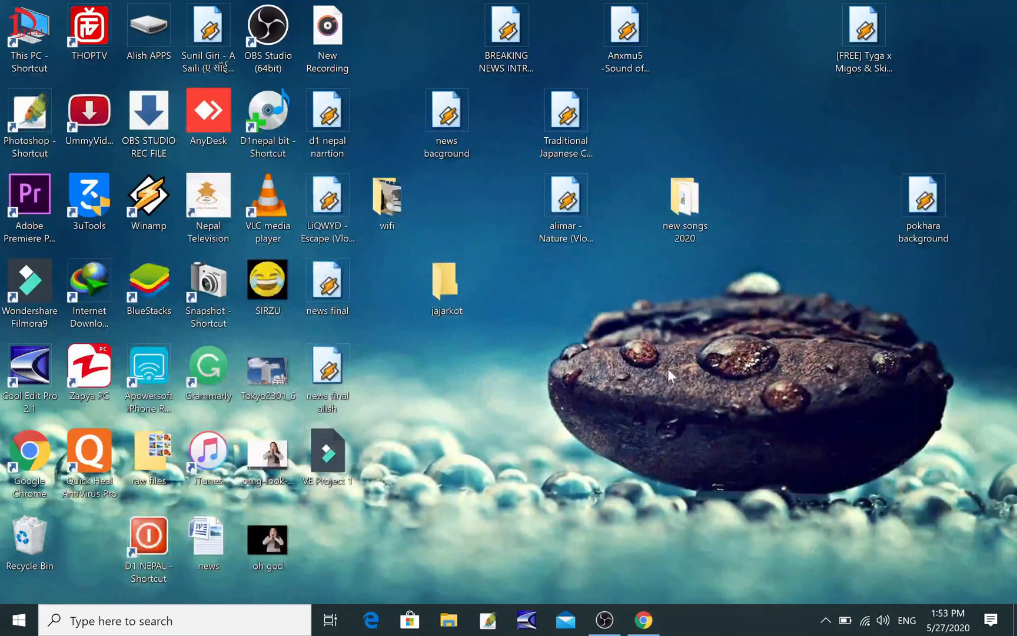
{"action": "right_click", "coordinate": [538, 322]}
{"action": "left_click", "coordinate": [565, 365]}
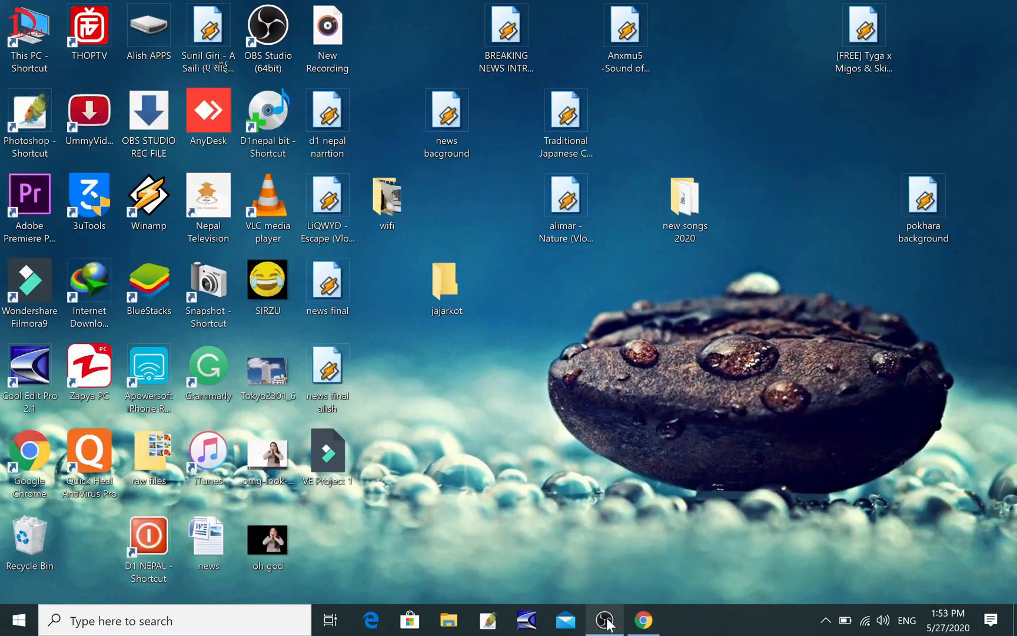
{"action": "left_click", "coordinate": [644, 620]}
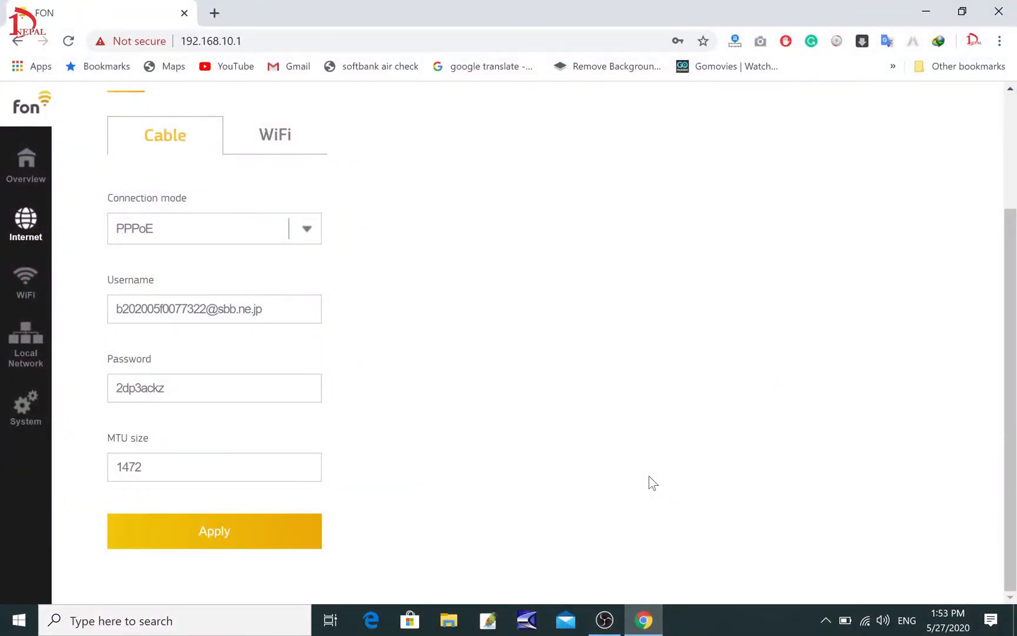